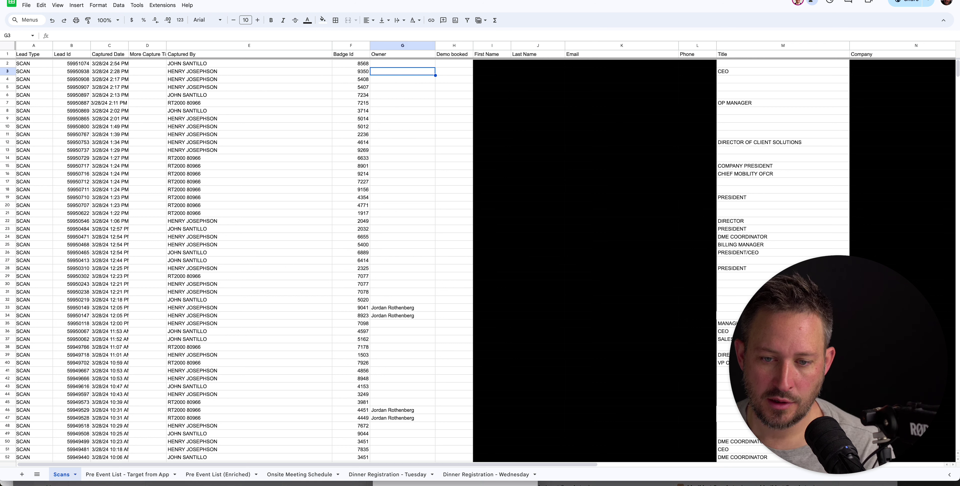
Step: Examine the First Name, Last Name, Email, Phone, Title and Company columns, plus the address and registration columns, in the Scans sheet
click(492, 45)
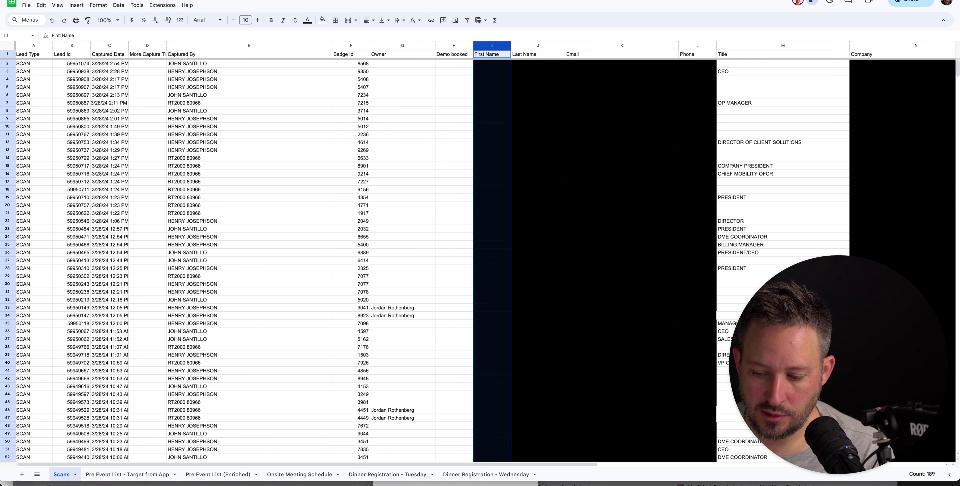
click(538, 46)
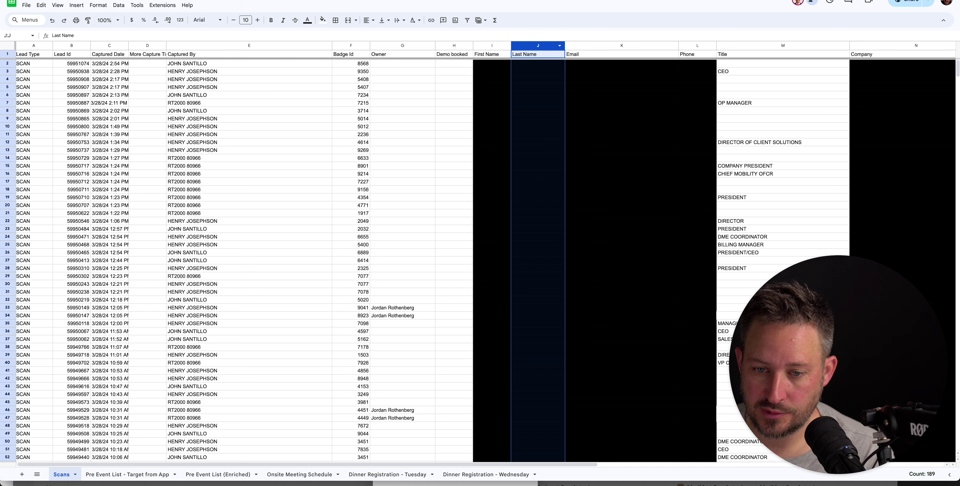
click(622, 45)
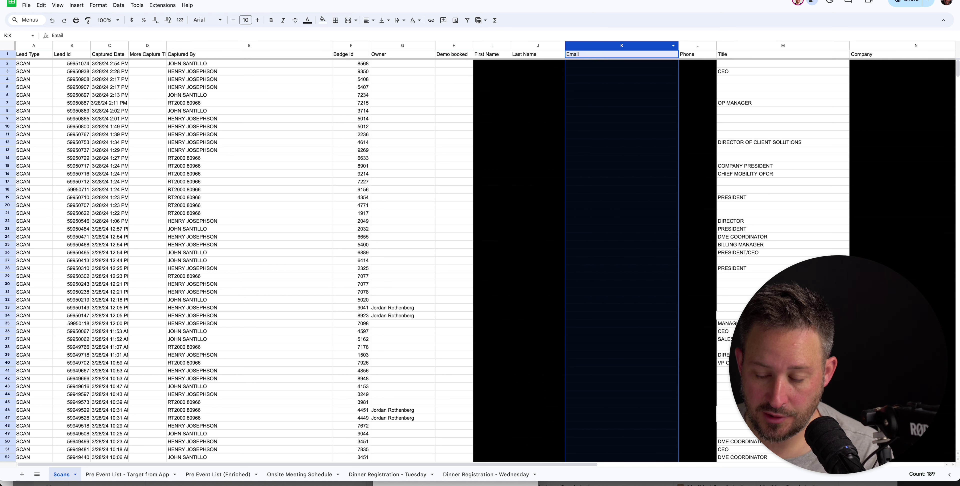
click(697, 45)
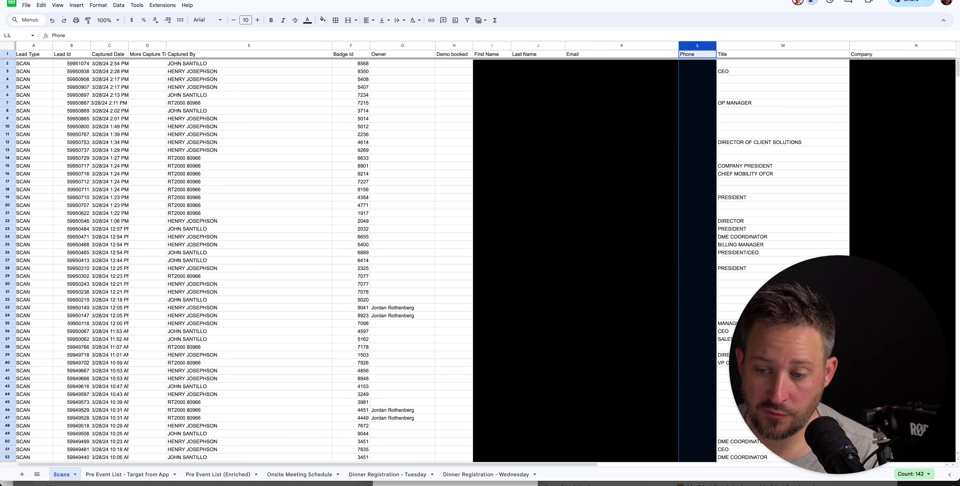
click(783, 45)
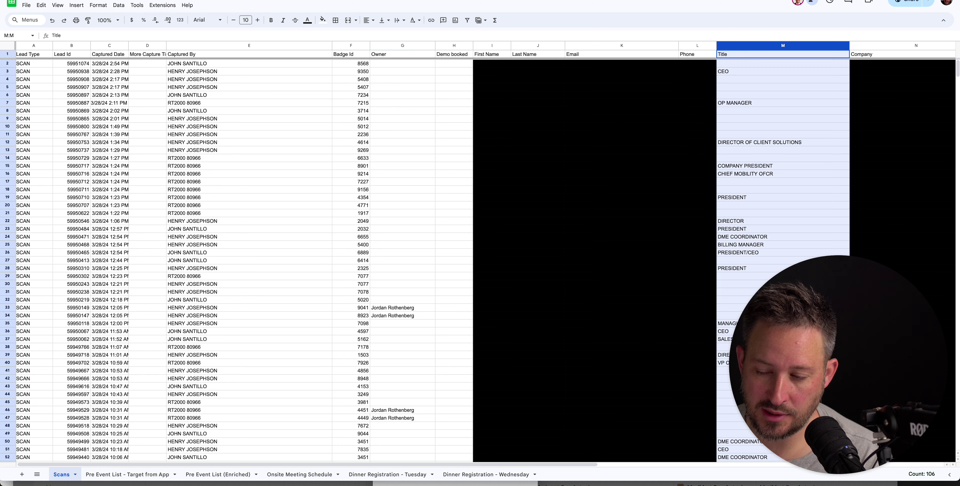
click(916, 45)
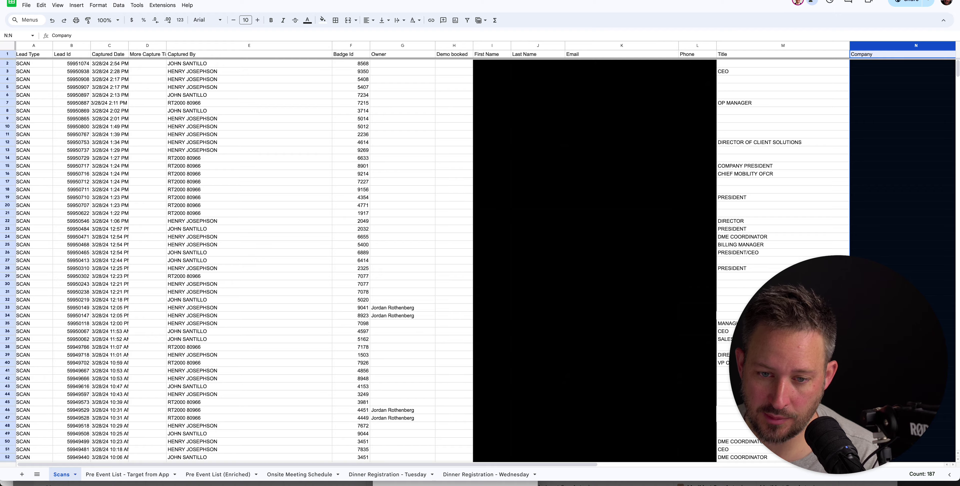
scroll(480, 261, right, 10)
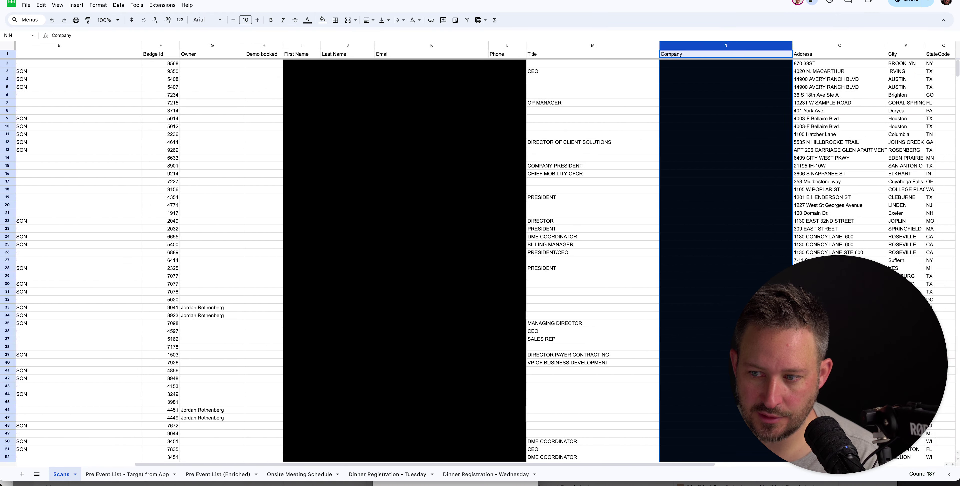
scroll(480, 261, left, 4)
scroll(480, 261, right, 10)
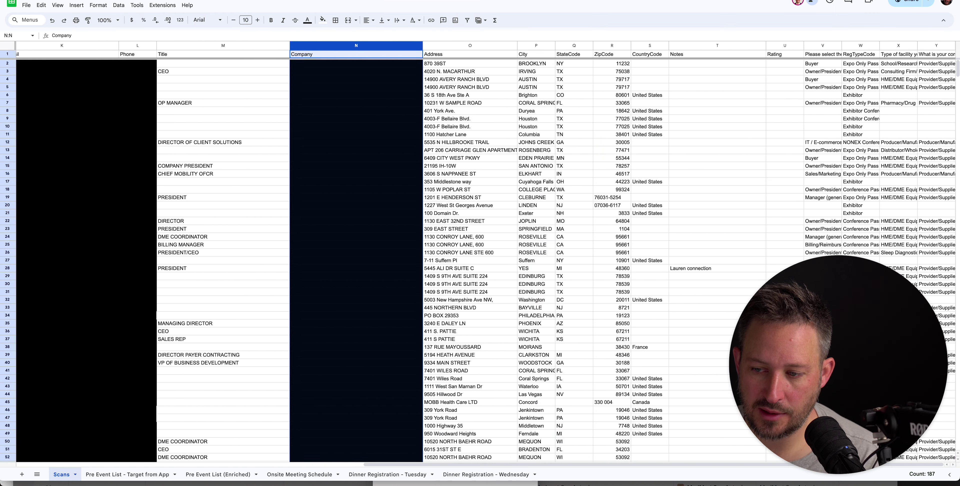
scroll(480, 262, left, 10)
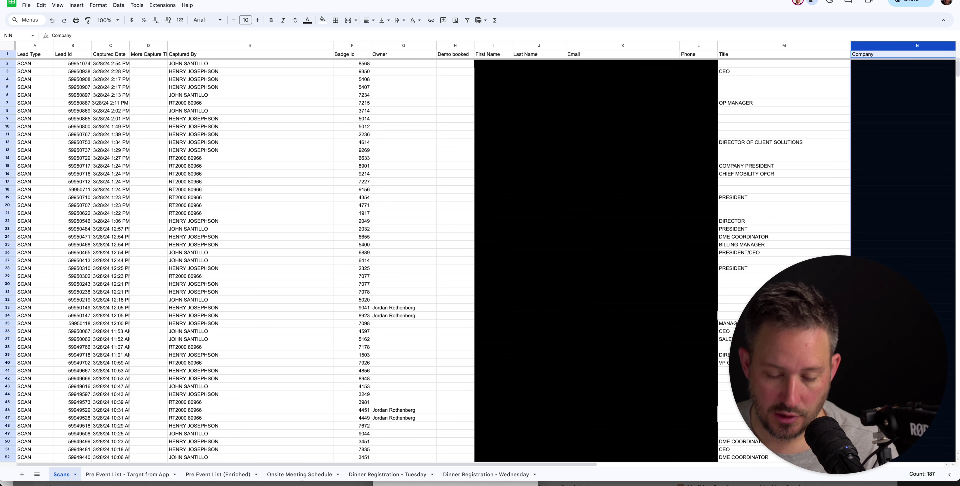
Step: Switch to the FigJam board and add a square shape labelled "Unstructured Data (it can come in any format)"
key(super+Tab)
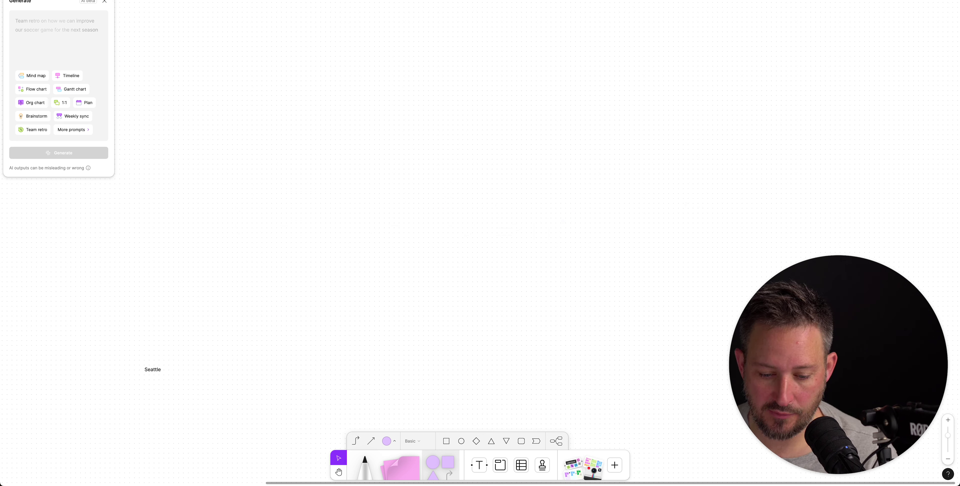
drag(228, 52, 330, 138)
drag(449, 463, 274, 122)
text(u)
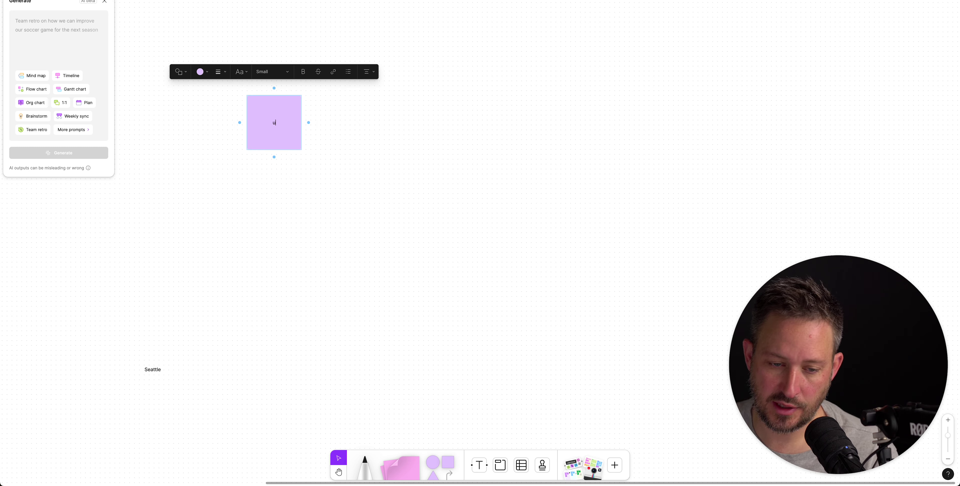
text(nstructured Data )
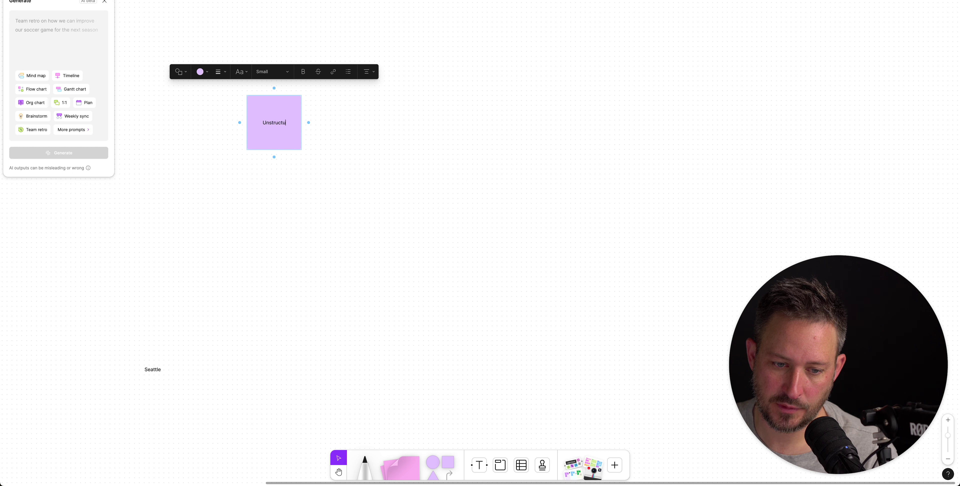
text((it c)
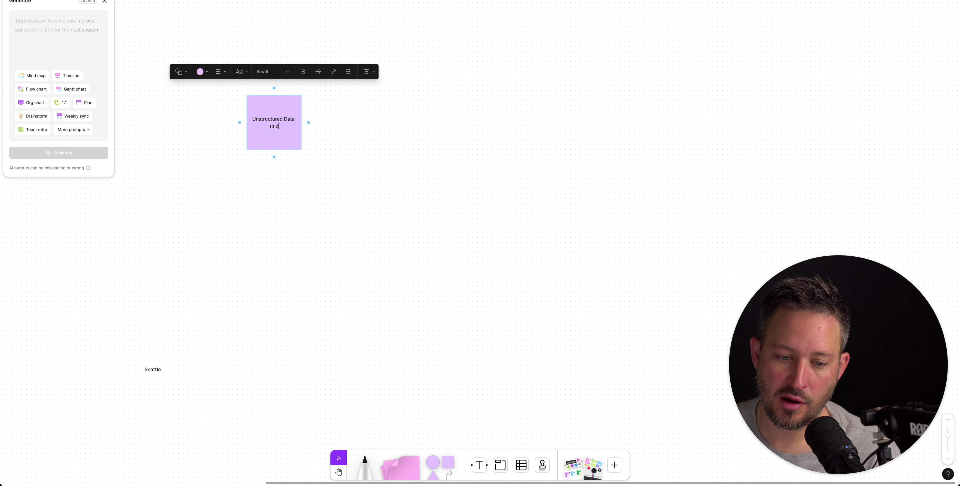
text(an come in any format))
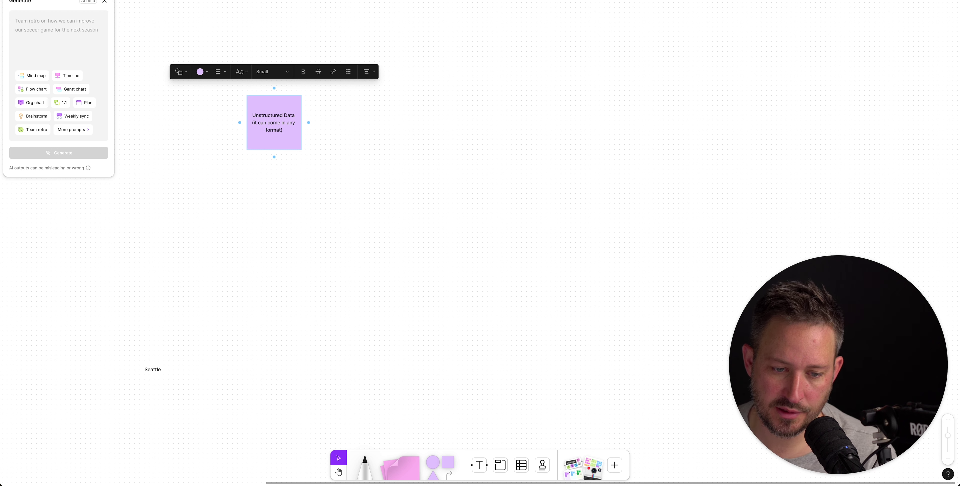
click(328, 149)
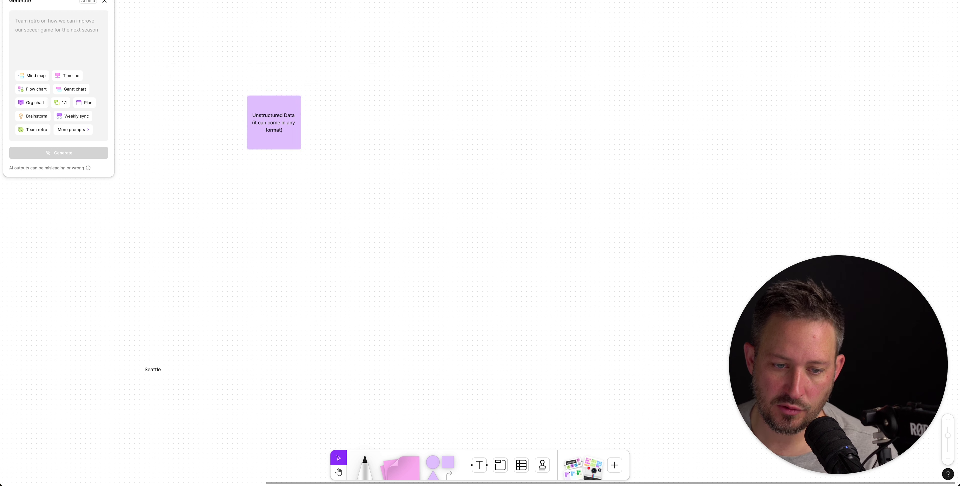
Step: Resize the Unstructured Data square into a short, wide rectangle with its label on two lines
click(289, 136)
drag(302, 150, 239, 126)
click(329, 136)
Step: Duplicate the Unstructured Data box below the original and relabel the copy "Company Domain"
click(240, 126)
key(Return)
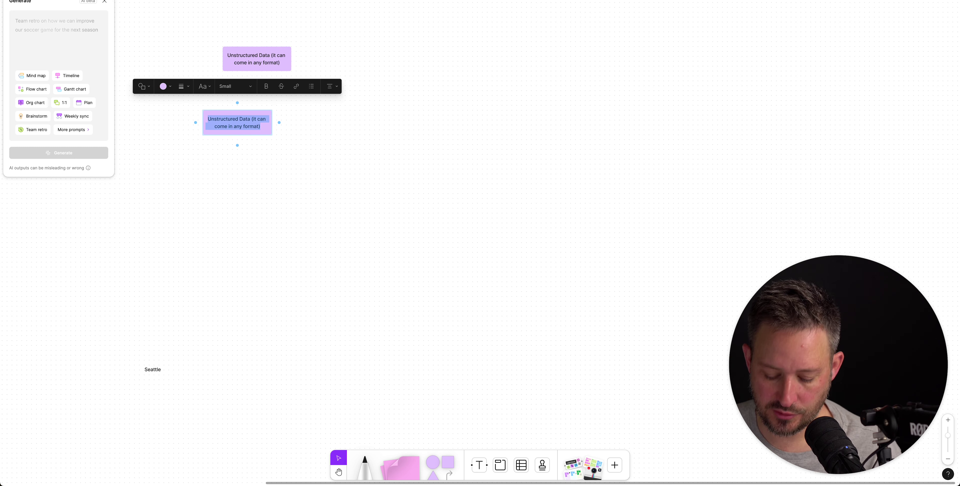
text(cC)
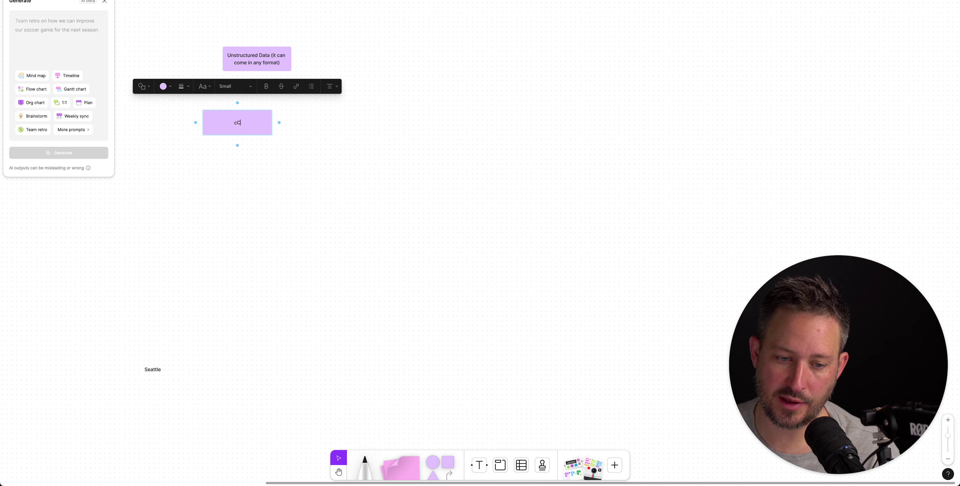
key(BackSpace)
key(BackSpace)
text(Comap)
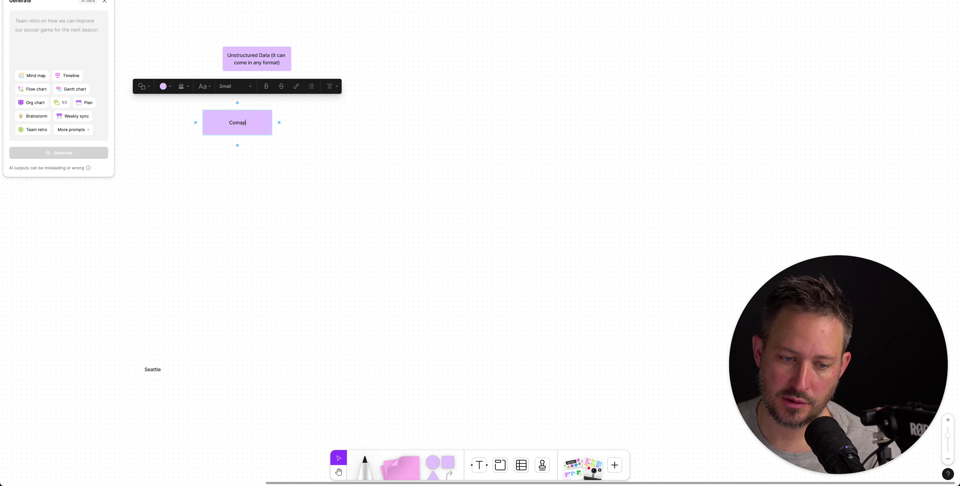
text(A)
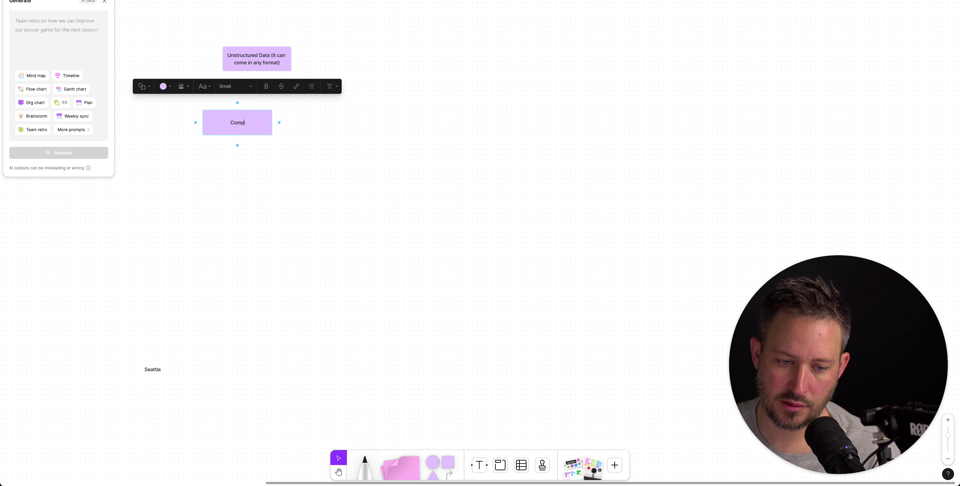
text(any Domain)
key(Escape)
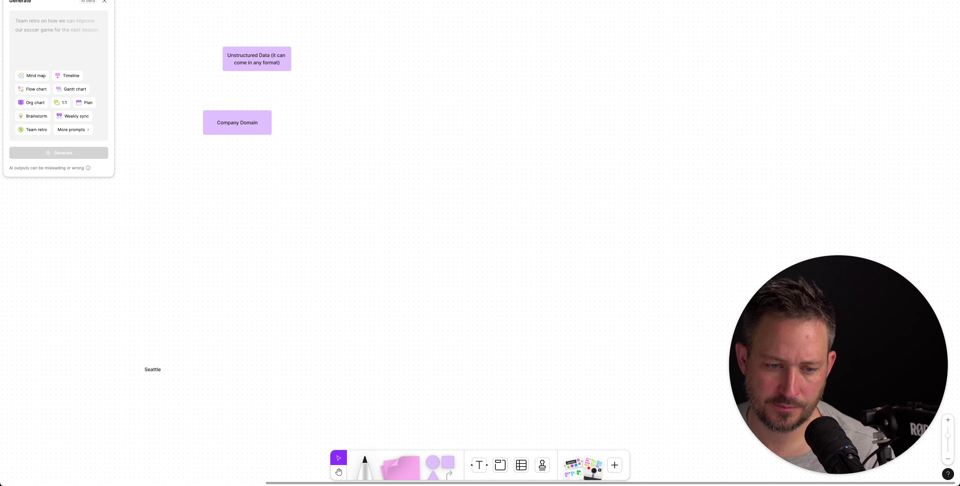
Step: Duplicate the Company Domain box directly to its right and relabel the copy "Company LinkedIn Url"
drag(237, 123, 311, 123)
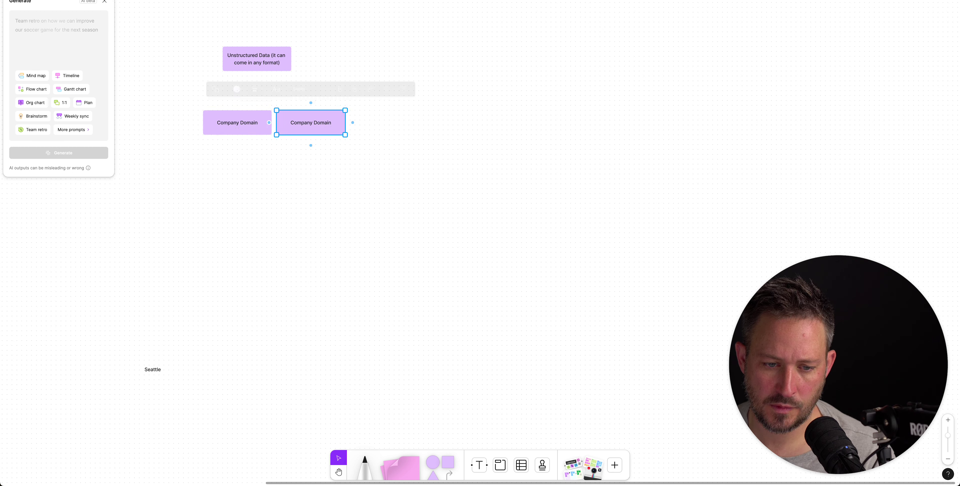
double_click(311, 122)
text(Compan)
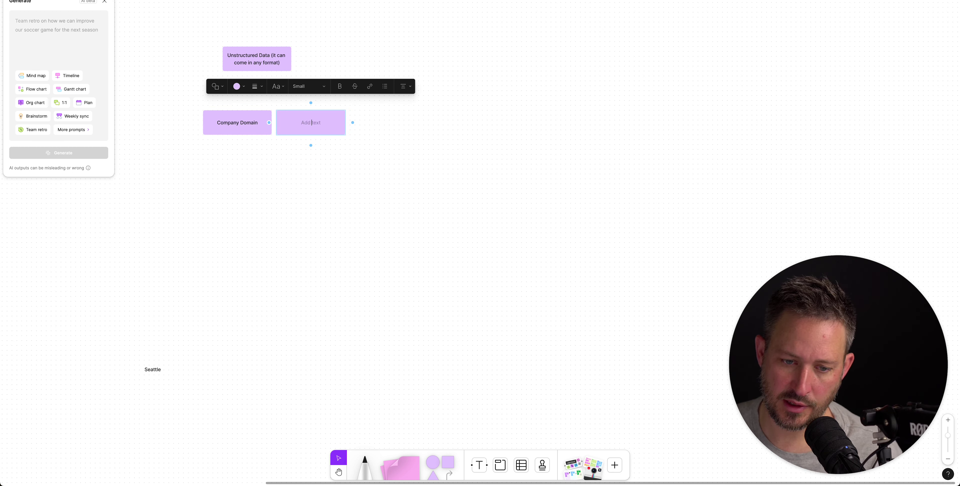
text(y Linkedin UR)
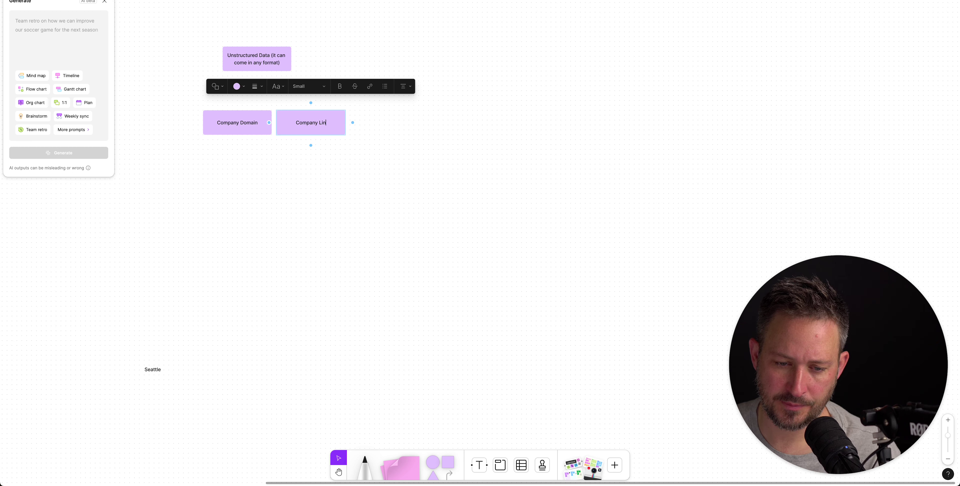
key(BackSpace)
key(BackSpace)
key(BackSpace)
key(BackSpace)
key(BackSpace)
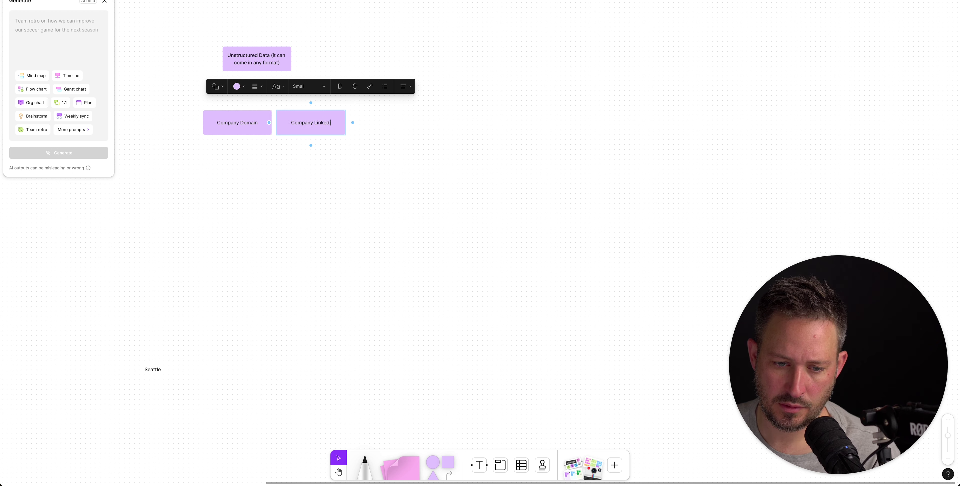
text(IN U)
key(BackSpace)
key(BackSpace)
key(BackSpace)
text(n Url)
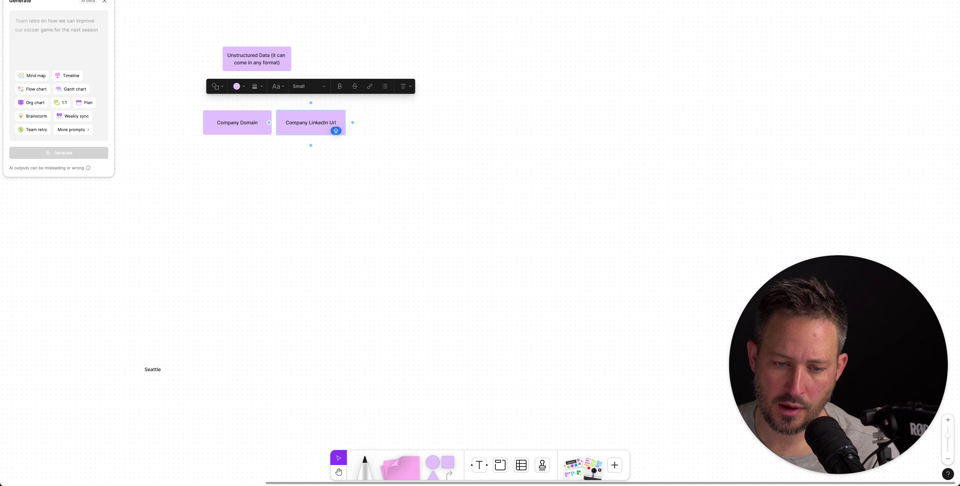
click(311, 179)
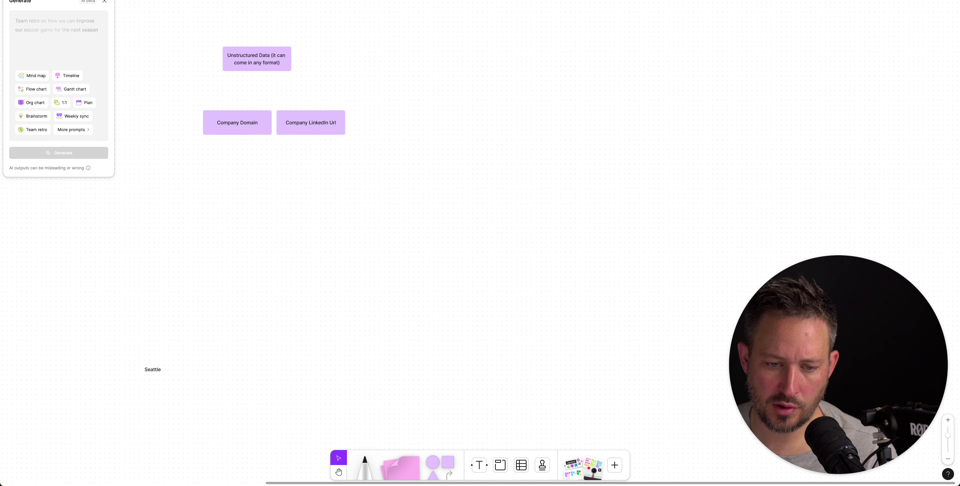
Step: Duplicate the Company LinkedIn Url box, centre the copy below the two company boxes and relabel it "Person LinkedIn"
click(311, 122)
drag(311, 122, 272, 152)
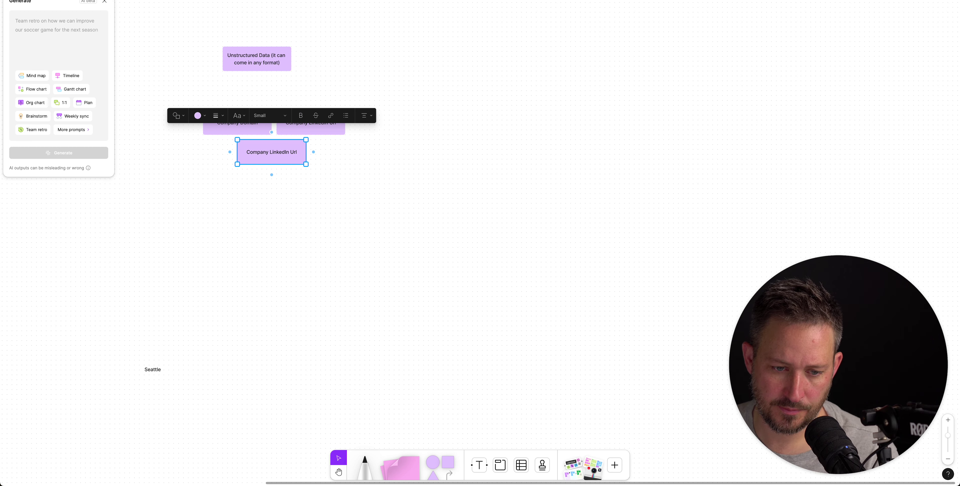
double_click(266, 153)
key(super+a)
text(pER)
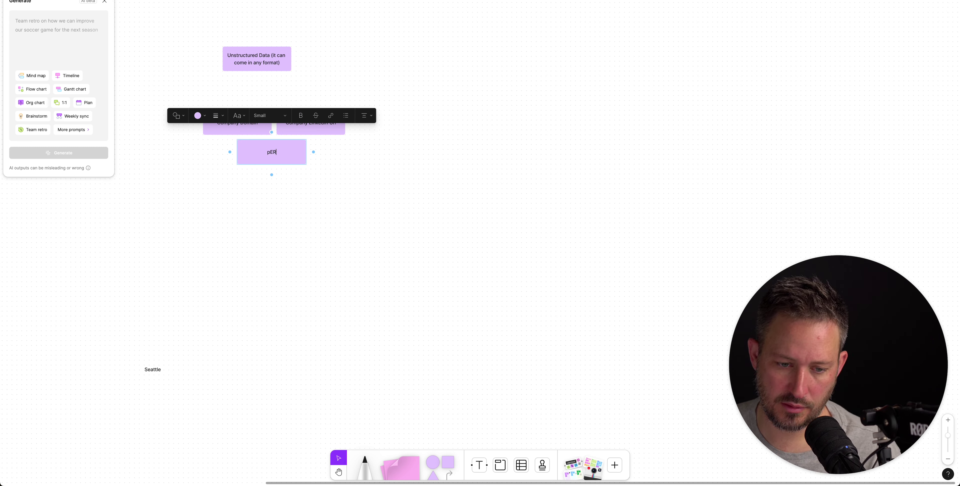
text(erson)
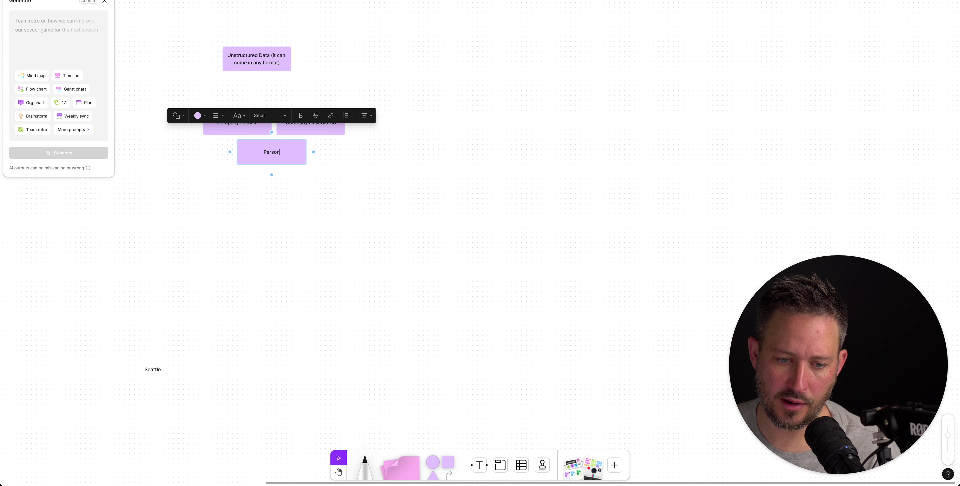
text( LinkedIn)
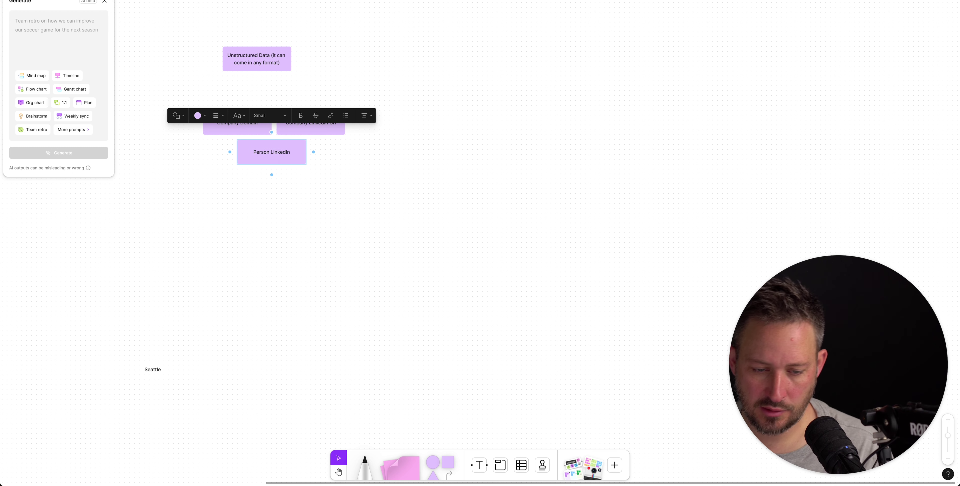
Step: Move the Company Domain, Company LinkedIn Url and Person LinkedIn boxes together up close beneath the Unstructured Data box
drag(409, 206, 190, 98)
drag(261, 147, 244, 117)
click(299, 168)
drag(327, 191, 192, 85)
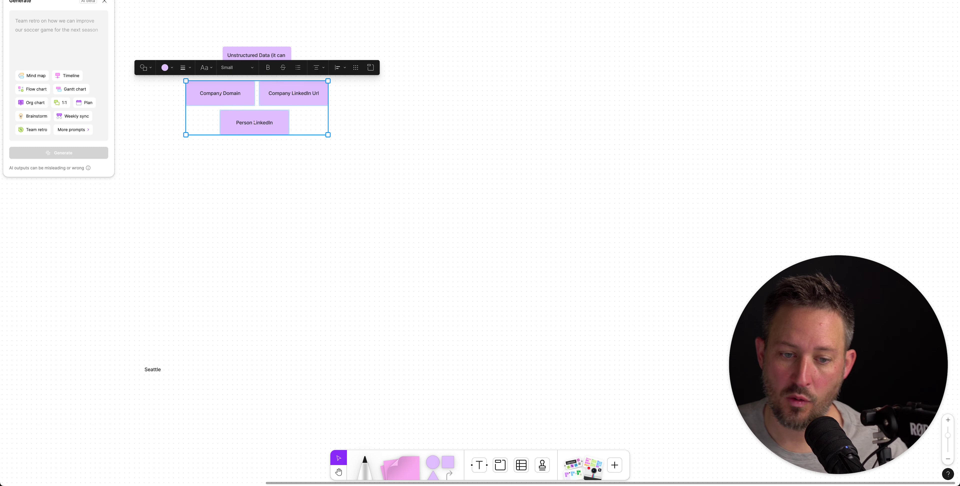
click(313, 161)
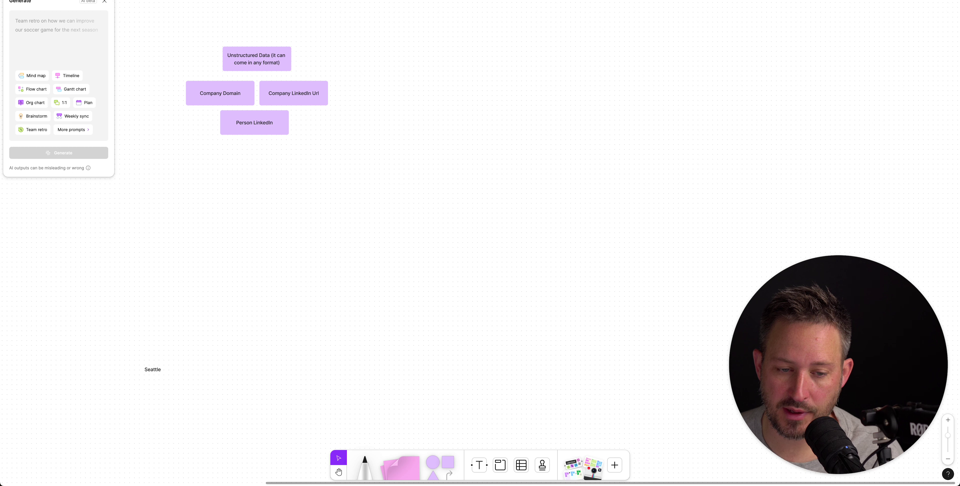
click(255, 122)
key(Escape)
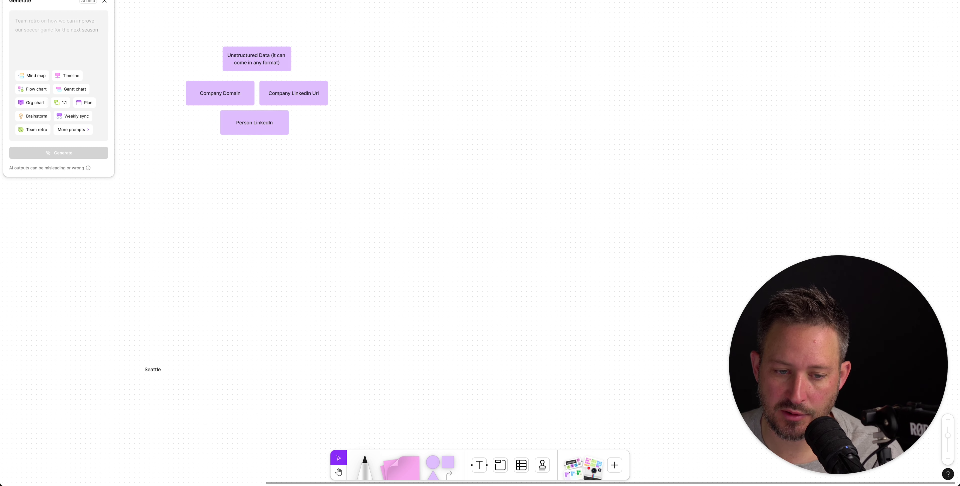
click(255, 122)
key(Escape)
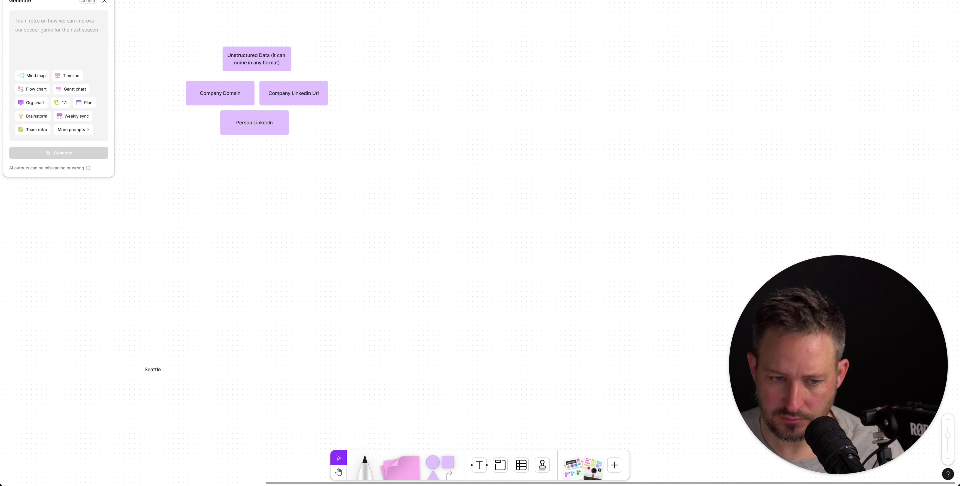
click(220, 93)
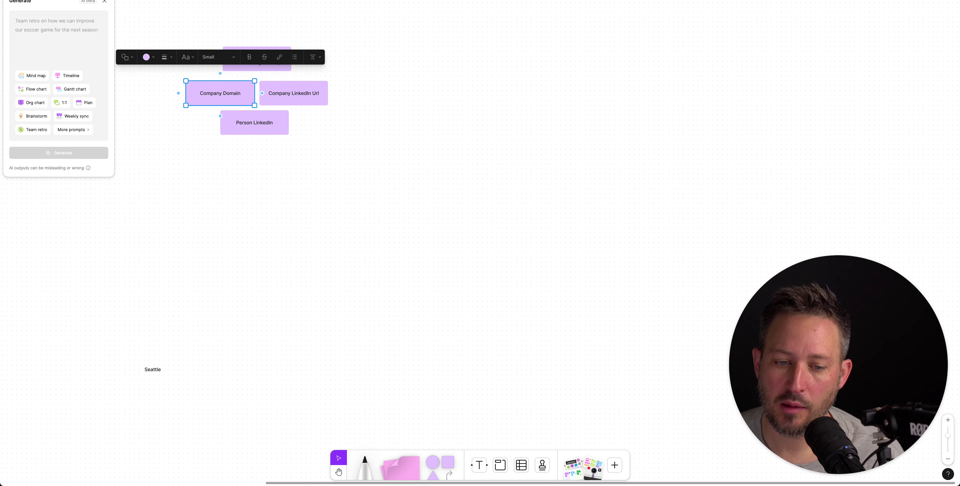
click(294, 93)
click(220, 94)
click(294, 93)
key(Escape)
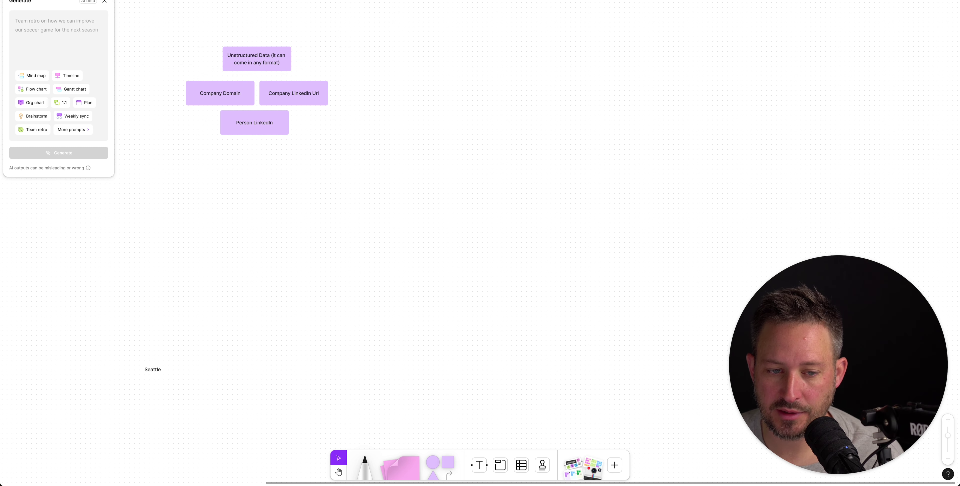
Step: Place the Person LinkedIn box directly below Company Domain and a copy of it below Company LinkedIn Url
click(220, 93)
click(255, 123)
drag(254, 122, 294, 123)
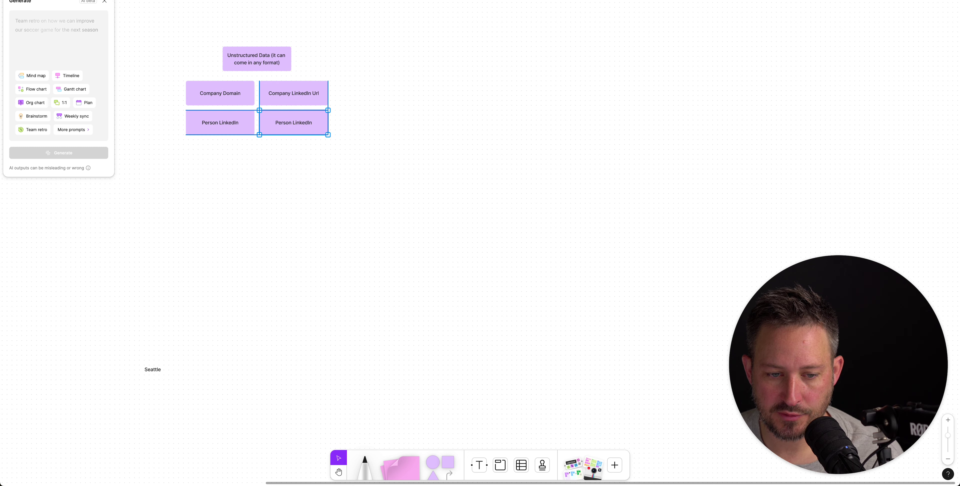
Step: Relabel the Person LinkedIn copy below Company LinkedIn Url "Full Name (Cleaned)"
double_click(294, 123)
double_click(294, 122)
key(super+a)
text(ful)
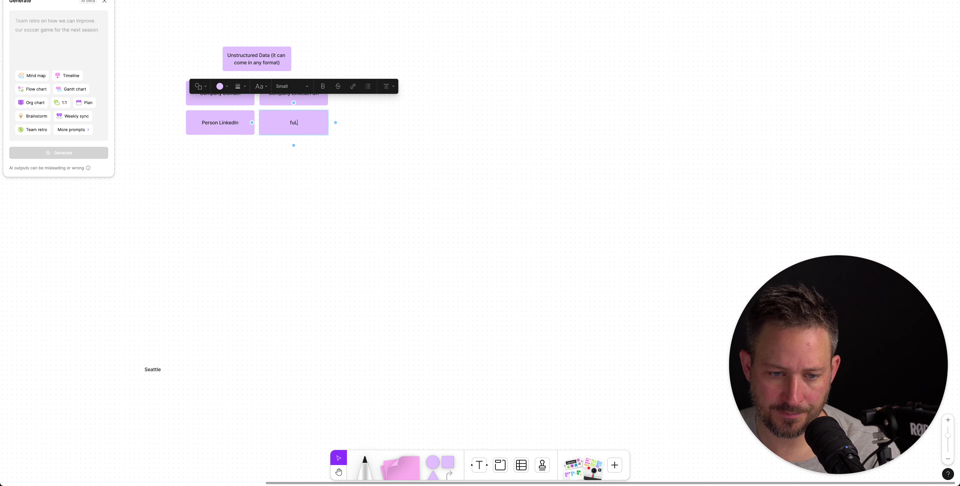
key(BackSpace)
key(BackSpace)
key(BackSpace)
text(Full Name (Cleaned))
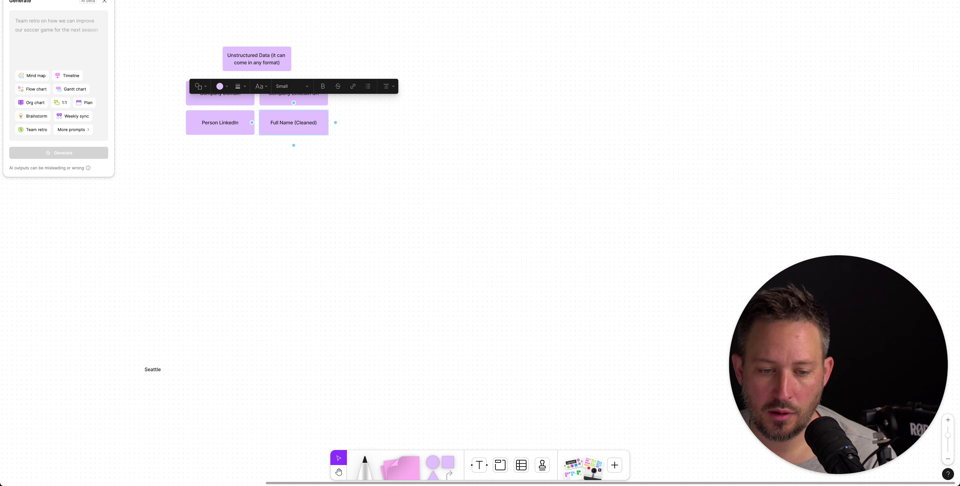
key(Escape)
Step: Duplicate the Company Domain box below the other boxes, leaving a gap, and relabel the copy "Company Name"
click(220, 94)
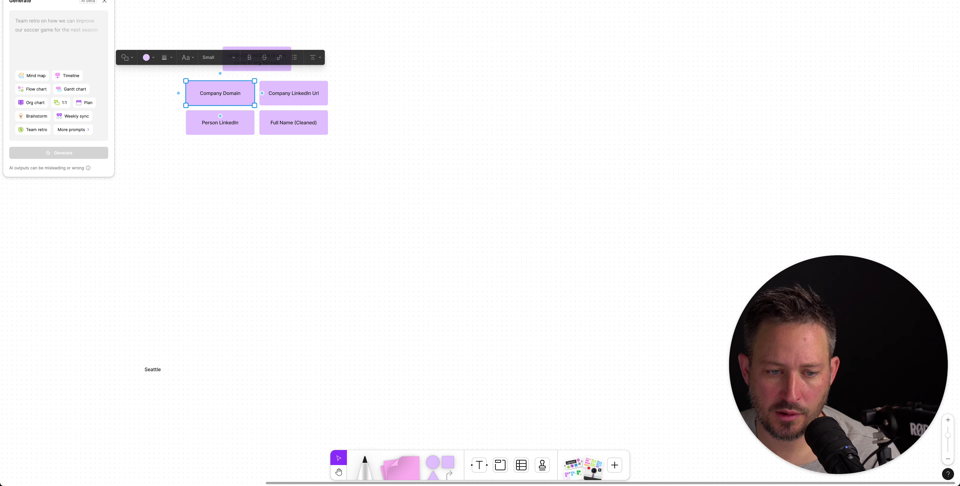
alt+drag(220, 94, 243, 177)
double_click(247, 177)
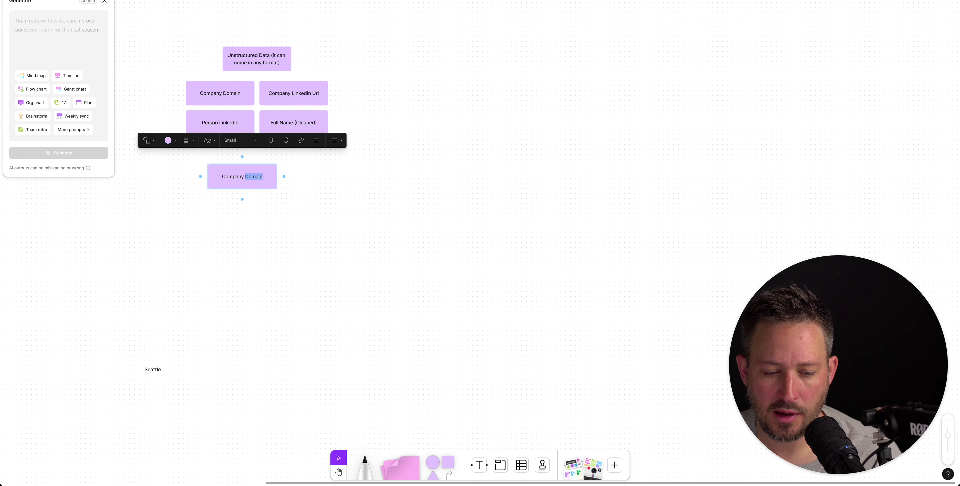
key(super+a)
text(Company Name)
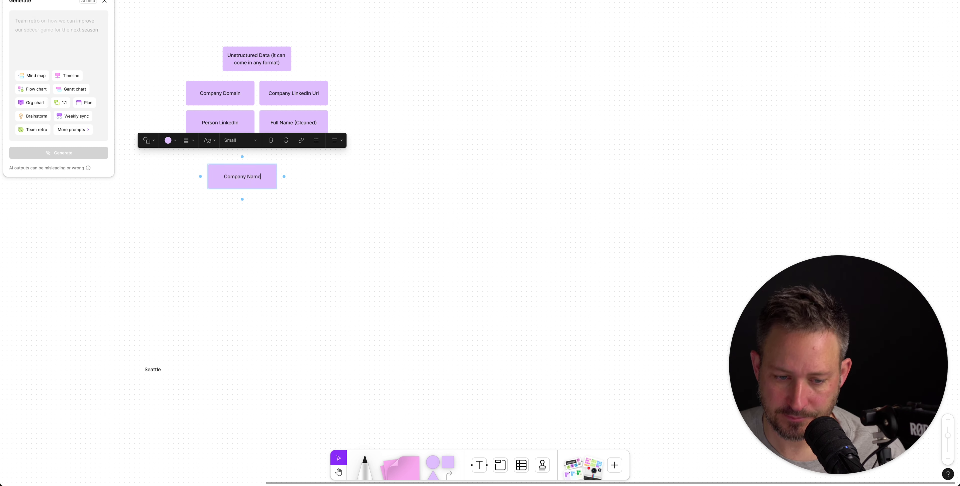
key(Escape)
Step: Move the Full Name (Cleaned) box beside the Company Name box and extend the latter's label to "Company Name (Cleaned)"
drag(294, 123, 316, 177)
click(243, 176)
key(Return)
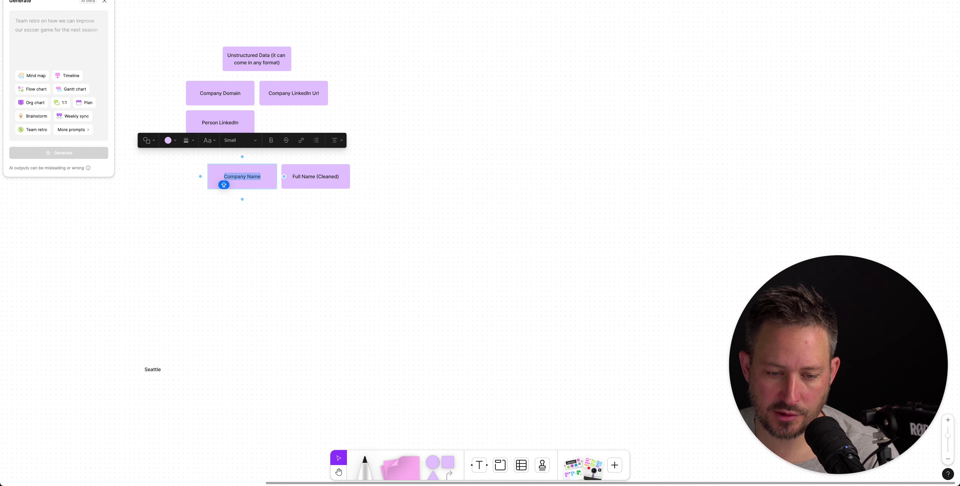
key(Right)
text((clEAN)
key(BackSpace)
key(BackSpace)
key(BackSpace)
key(BackSpace)
key(BackSpace)
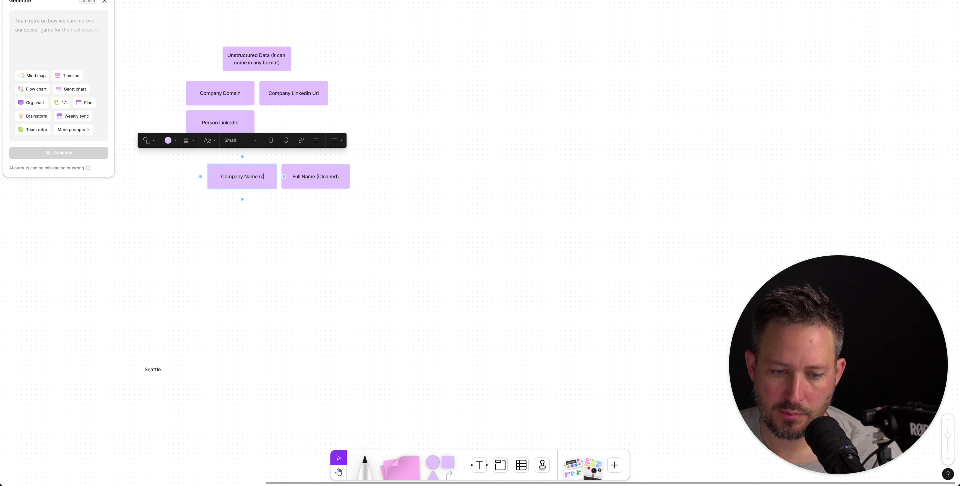
text(Cleaned))
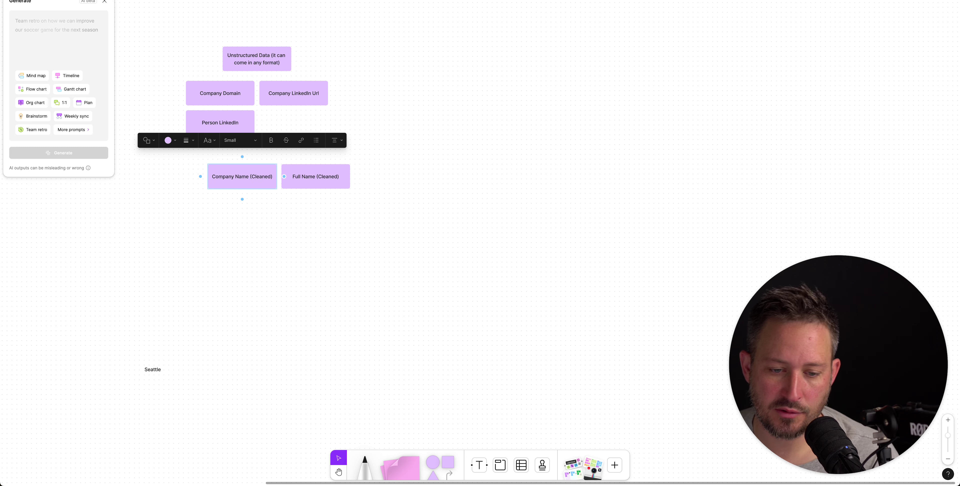
key(Escape)
Step: Shift the Company Name (Cleaned) and Full Name (Cleaned) boxes together into line with the two columns above
drag(231, 156, 295, 181)
key(Escape)
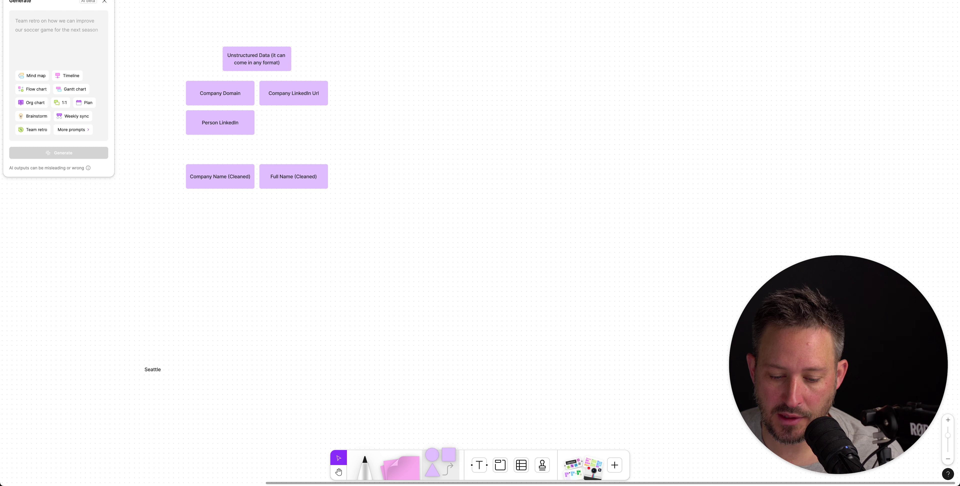
Step: Add a square shape with a white fill and move it over the upper-left corner of the box group
drag(449, 455, 402, 147)
click(330, 97)
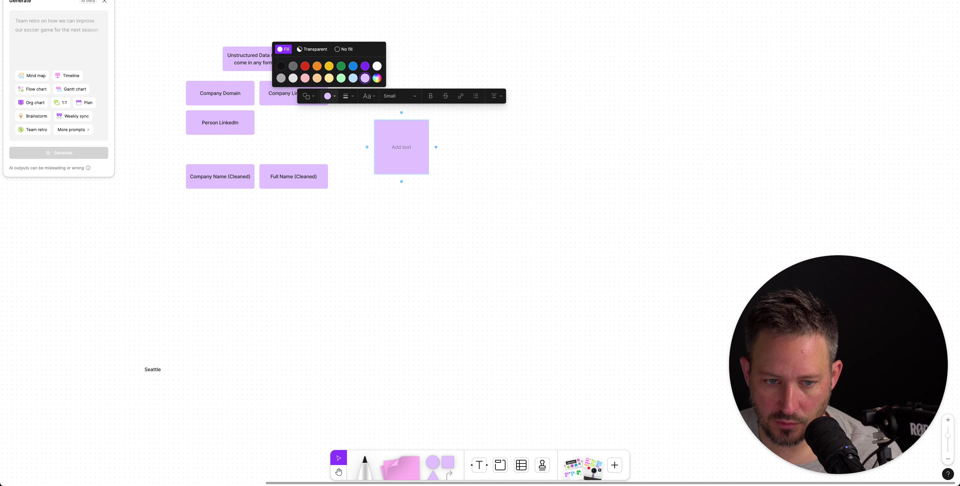
click(377, 66)
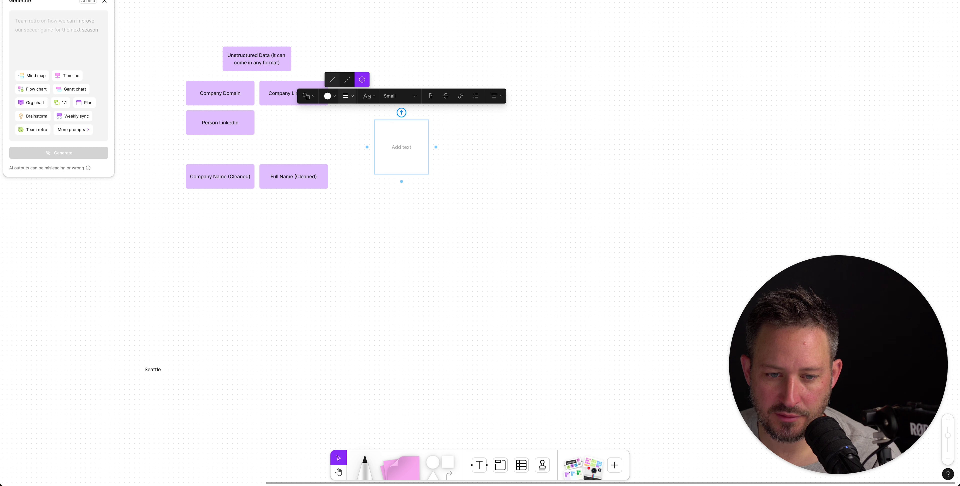
click(449, 128)
click(401, 156)
drag(402, 156, 196, 54)
Step: Set the square to no fill and enlarge it into a frame enclosing all the purple boxes
click(198, 95)
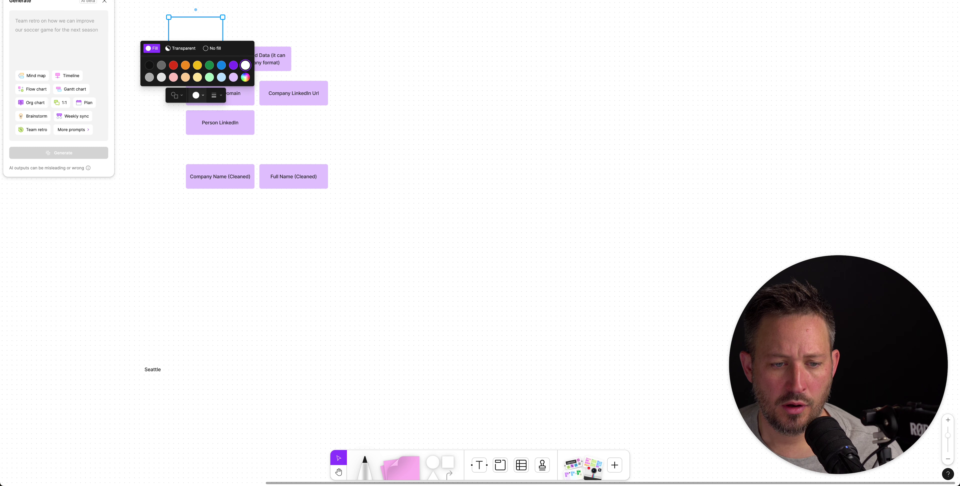
click(181, 48)
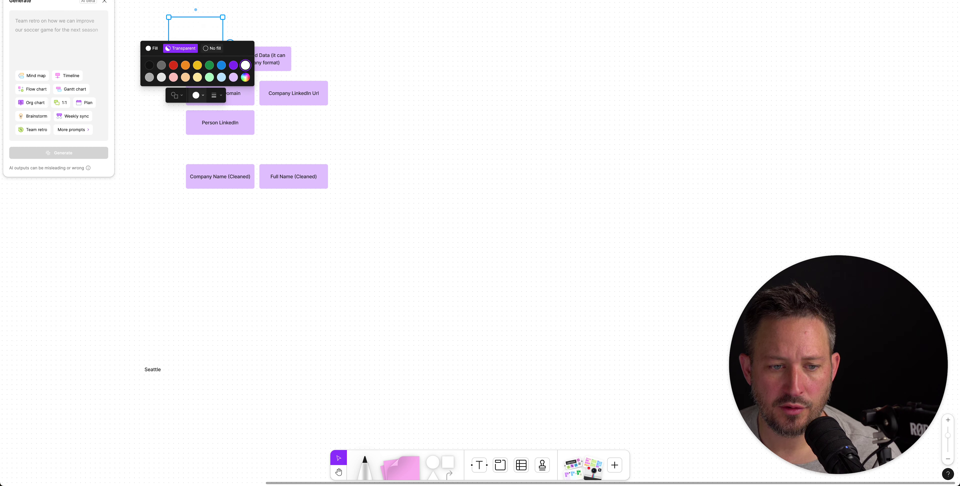
click(212, 48)
key(Delete)
key(ctrl+z)
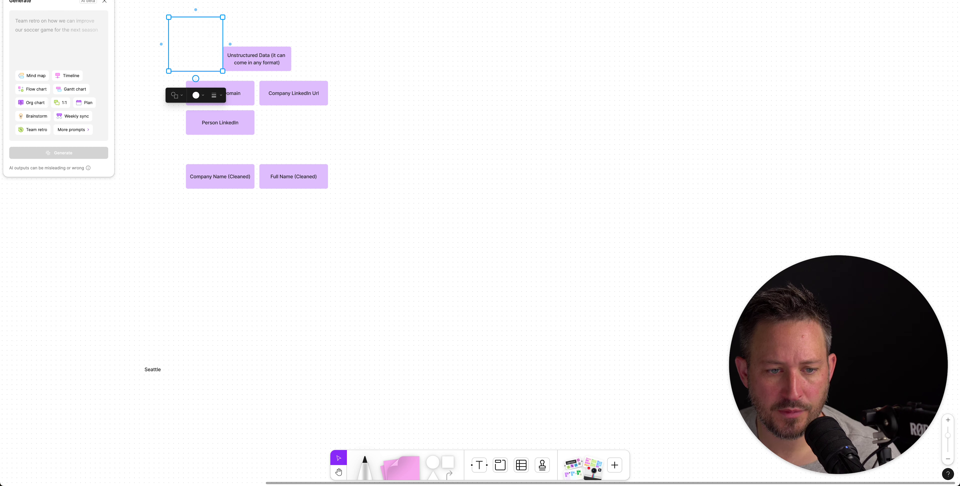
drag(223, 71, 350, 213)
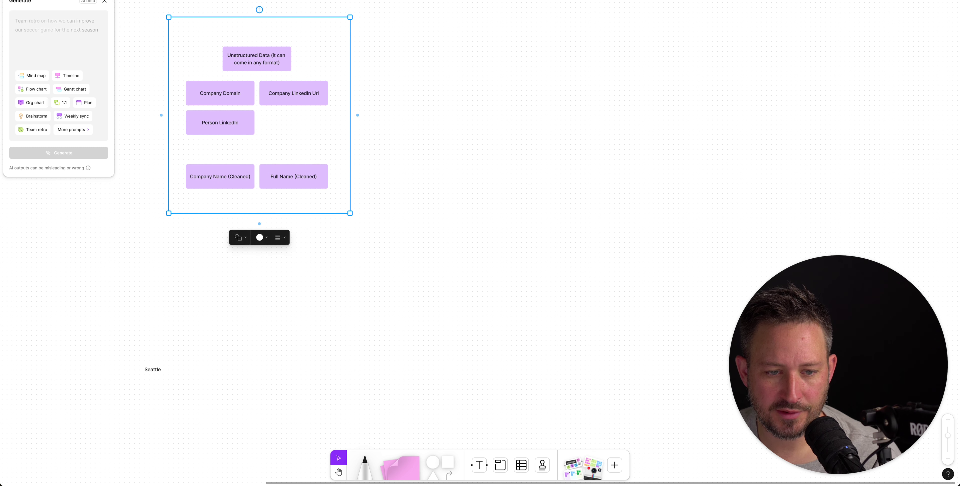
click(240, 237)
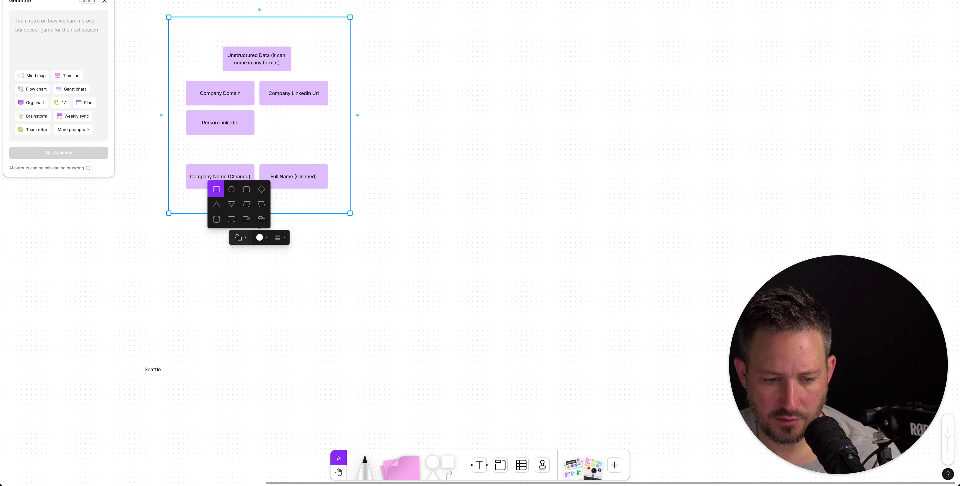
click(262, 238)
click(261, 238)
click(261, 238)
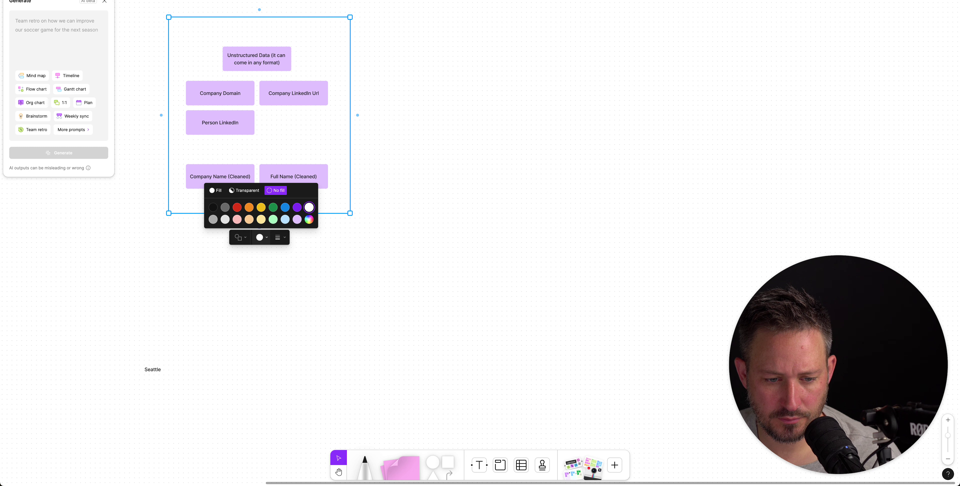
click(261, 238)
click(279, 237)
click(279, 238)
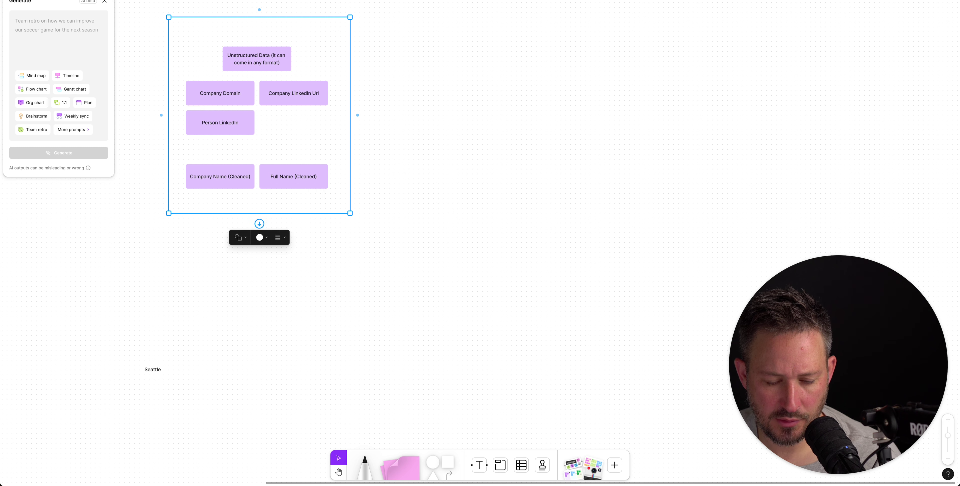
Step: Recolour the frame's outline black and shift the frame slightly left and down to centre it around the boxes
key(Left)
click(259, 238)
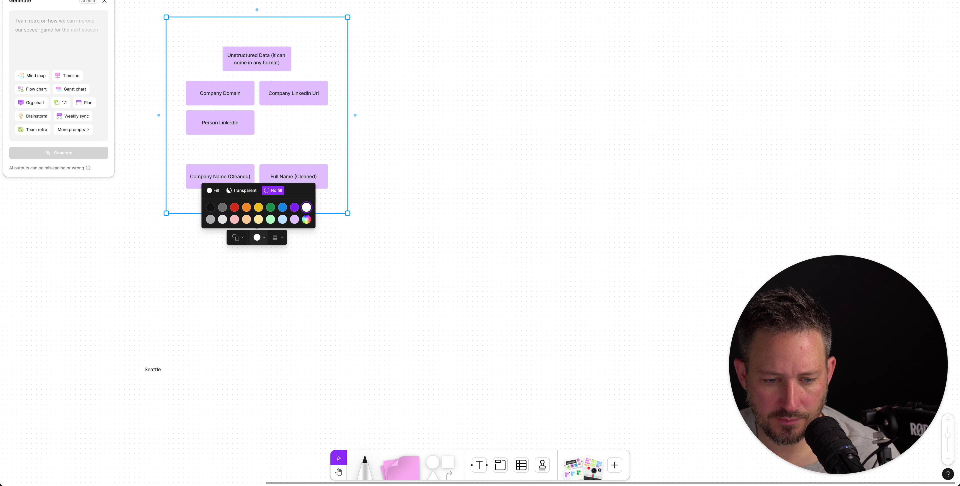
click(210, 208)
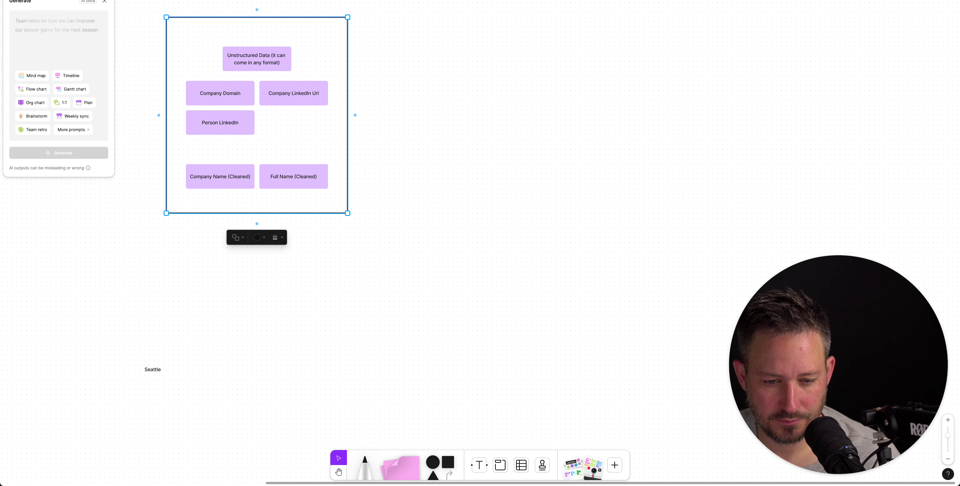
click(209, 265)
drag(258, 149, 258, 156)
key(Escape)
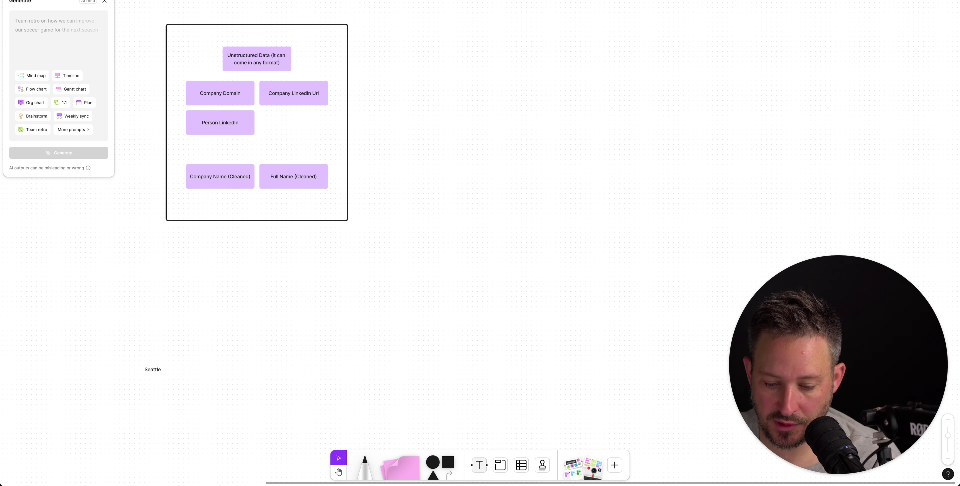
Step: Add the text "Clay Table", scaled up to heading size, directly above the black frame
click(480, 465)
click(450, 109)
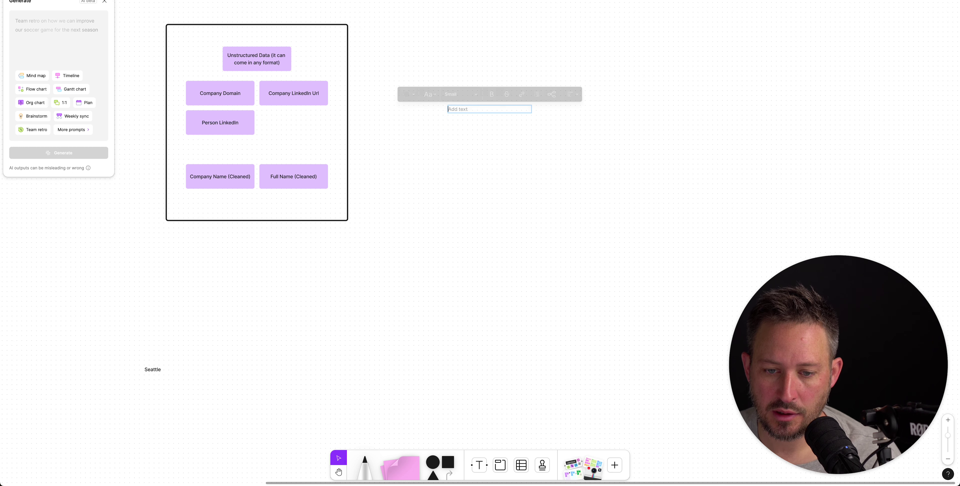
text(c)
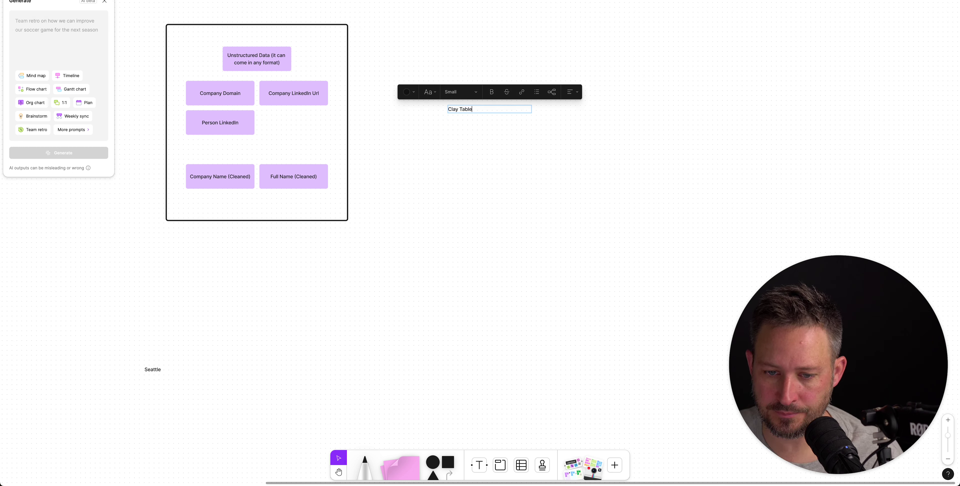
text(lay Table)
key(Escape)
drag(532, 113, 781, 135)
drag(496, 120, 256, 10)
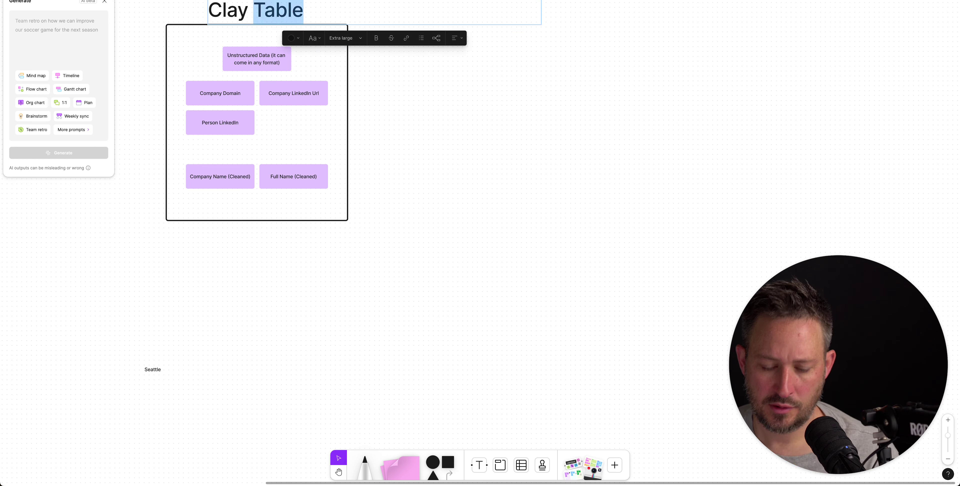
Step: Replace the heading text above the frame with “The Cleaner”
key(ctrl+a)
text(CC)
key(BackSpace)
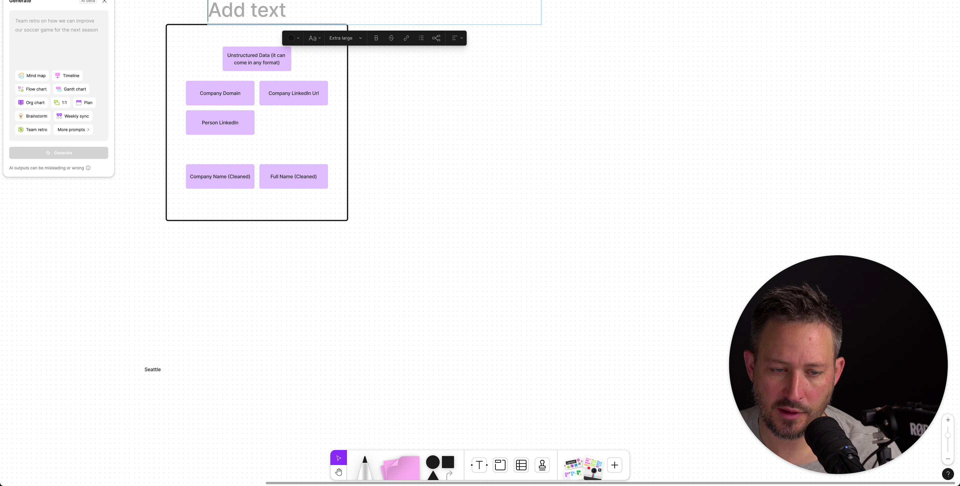
text("The Cleaner”)
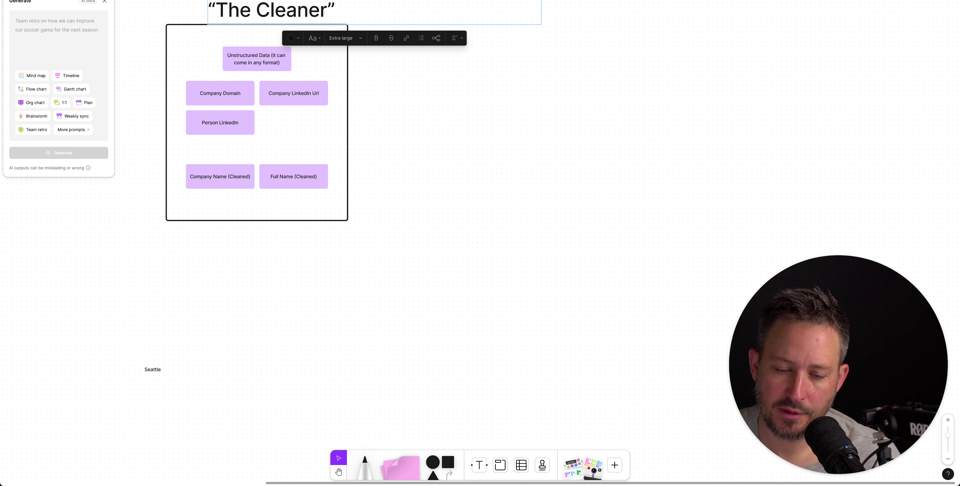
key(Escape)
key(Escape)
Step: Narrow the “The Cleaner” text box to fit its text and centre the heading above the frame
click(275, 10)
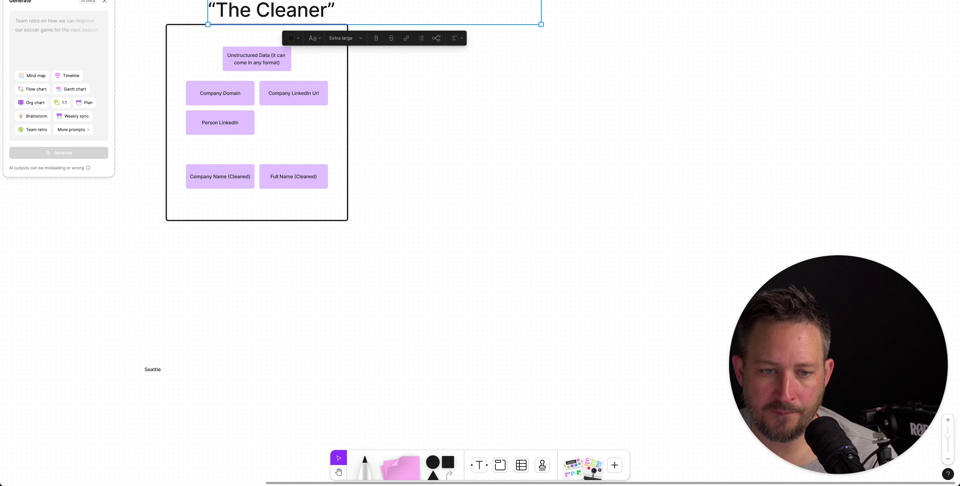
drag(541, 11, 335, 11)
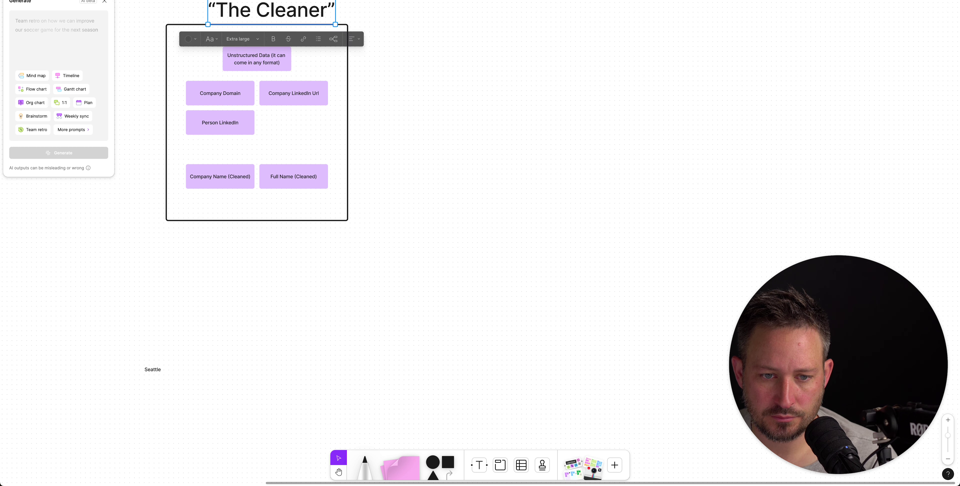
drag(274, 10, 260, 11)
key(Escape)
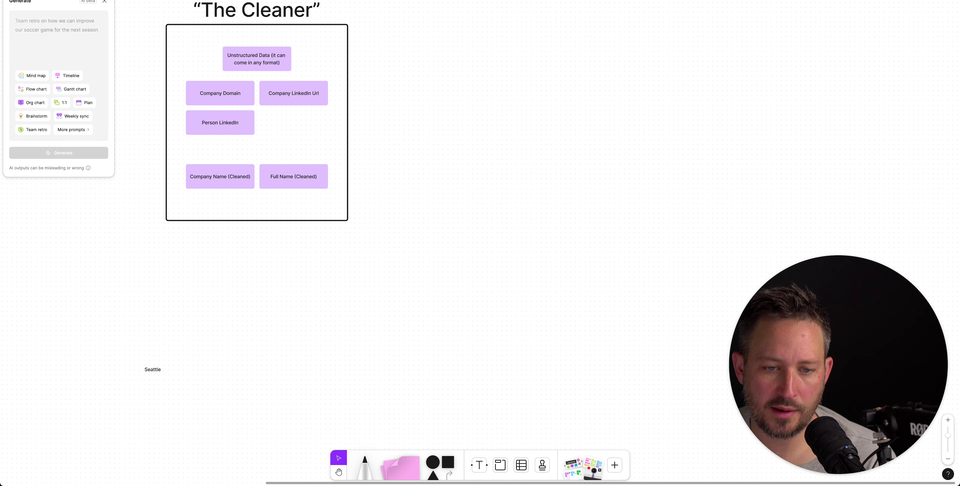
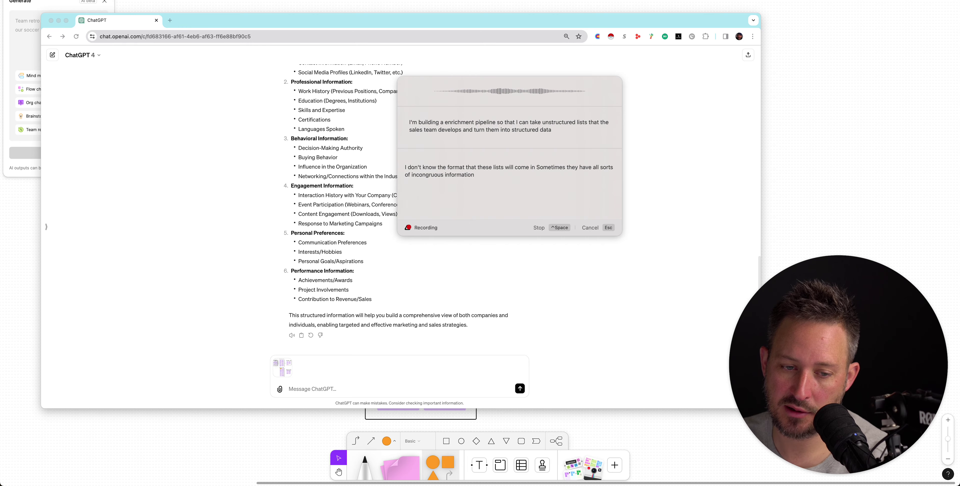
Step: Move the ChatGPT window and the dictation overlay aside to uncover the pipeline diagram while the prompt is being dictated
drag(298, 20, 786, 69)
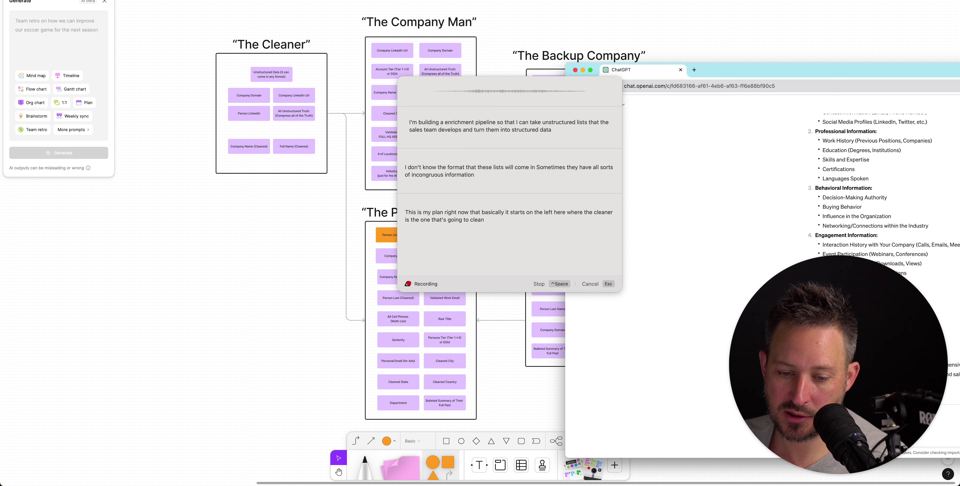
drag(510, 91, 245, 107)
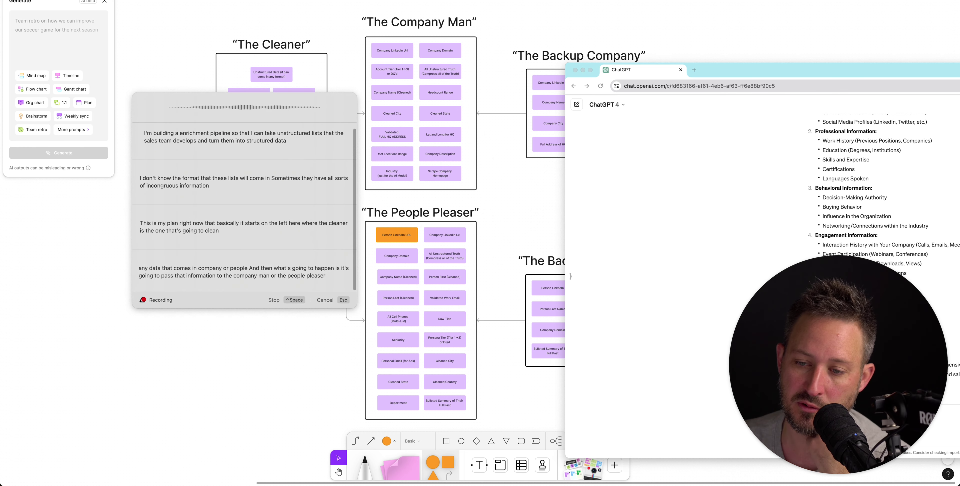
drag(760, 70, 853, 92)
drag(727, 92, 658, 71)
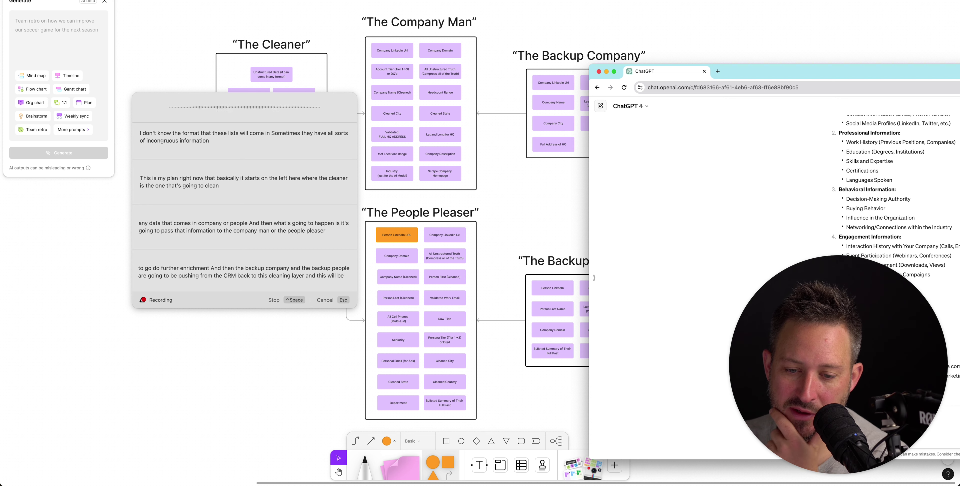
Step: Bring the ChatGPT window back over the board, finish the dictated critique request and submit it with the attached flow chart
drag(820, 71, 447, 25)
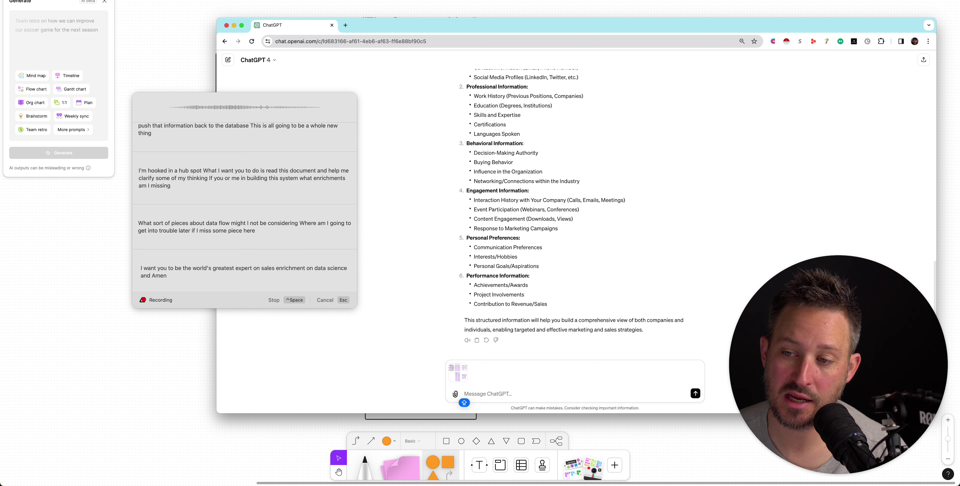
click(746, 0)
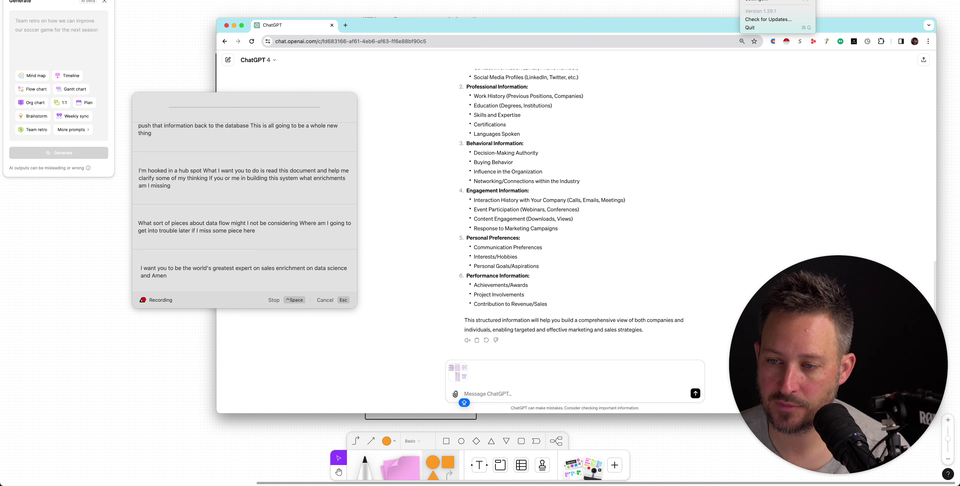
key(ctrl+space)
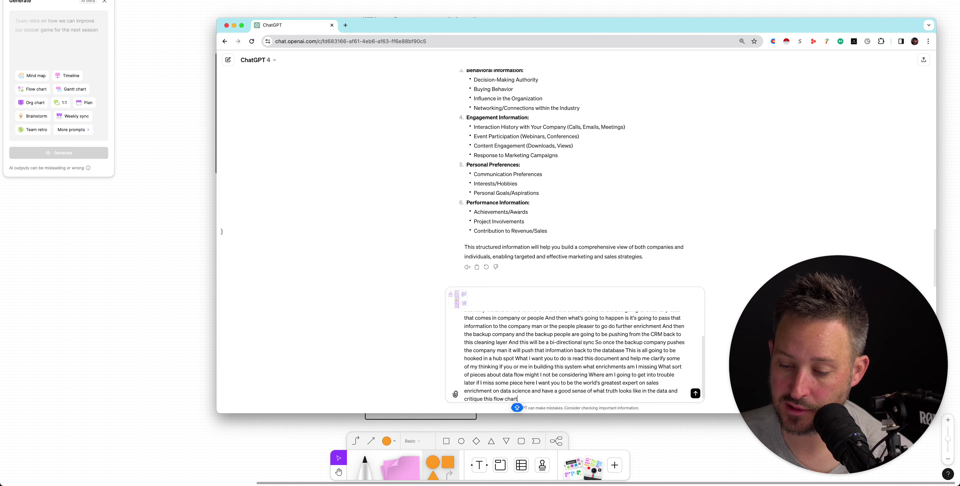
key(Return)
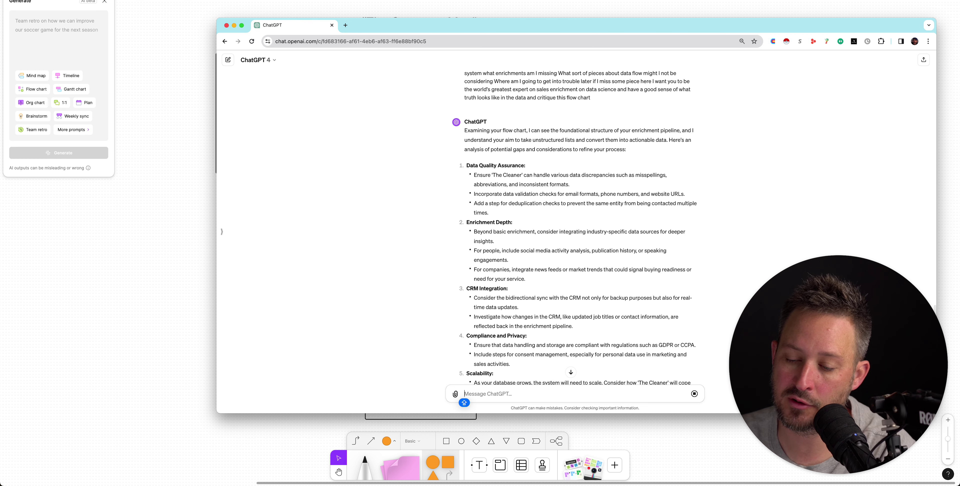
Step: Read the Data Quality Assurance and Enrichment Depth suggestions in ChatGPT's critique, highlighting the bullets being considered
drag(651, 194, 685, 194)
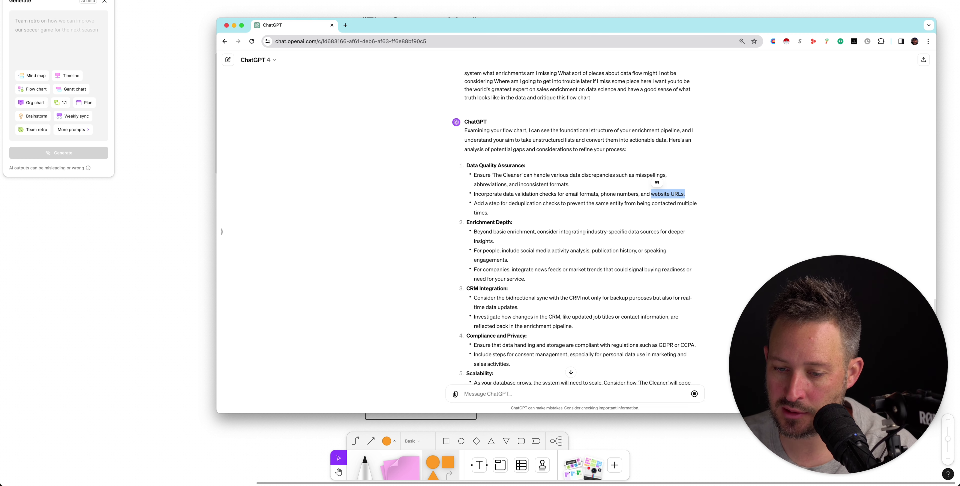
click(685, 195)
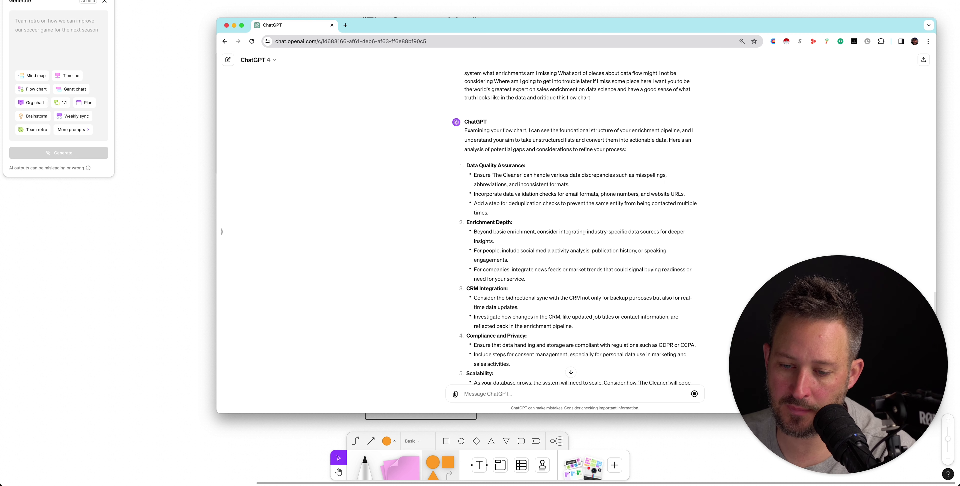
drag(489, 213, 474, 203)
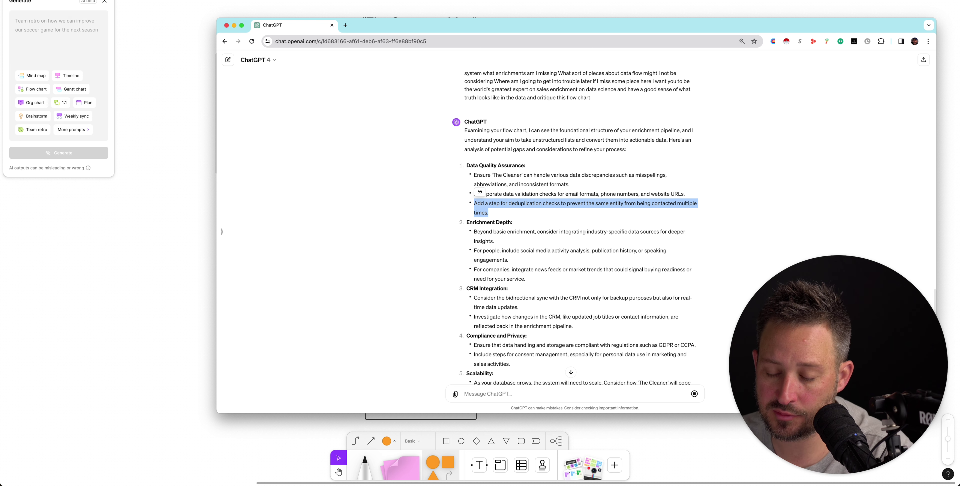
scroll(474, 203, down, 2)
click(474, 203)
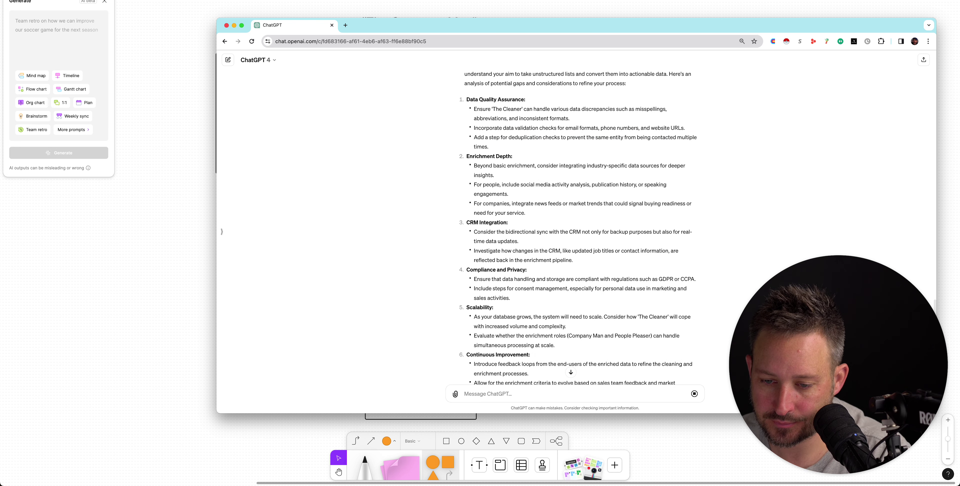
drag(494, 176, 478, 165)
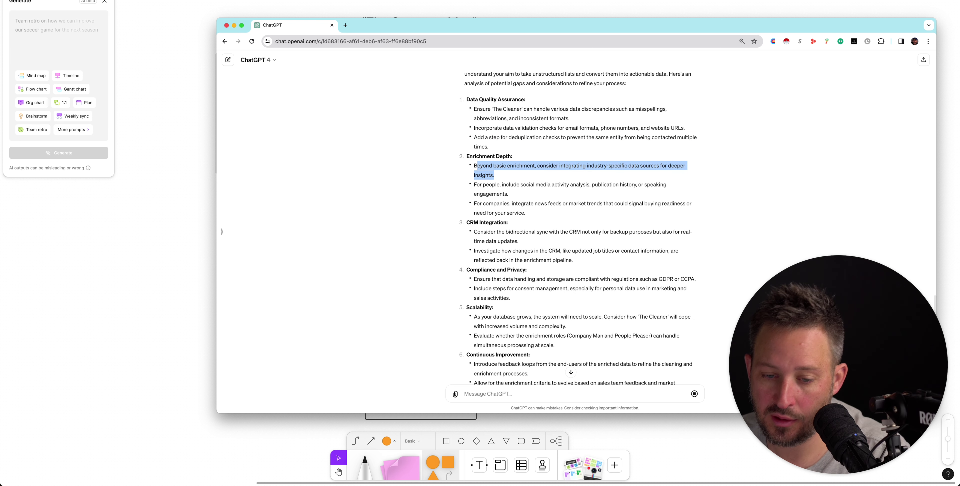
click(474, 166)
scroll(474, 166, down, 1)
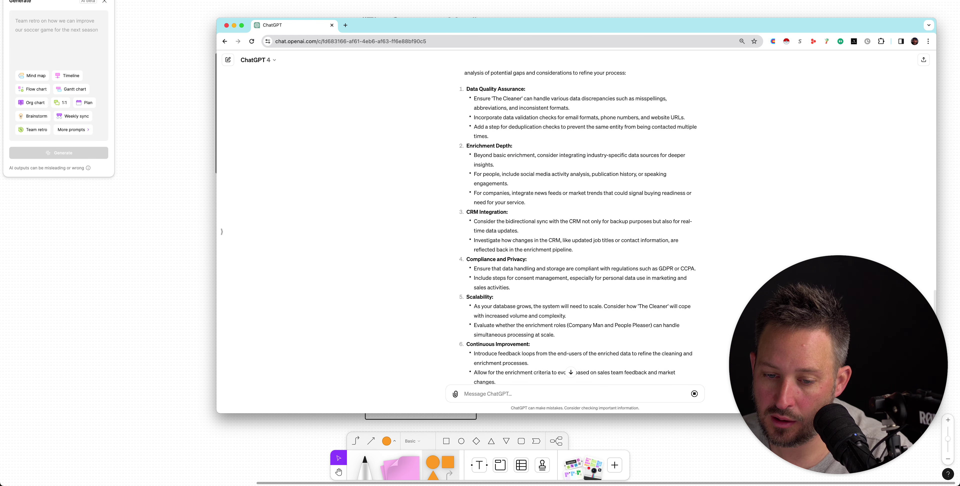
drag(509, 193, 479, 176)
click(481, 174)
click(484, 183)
click(479, 176)
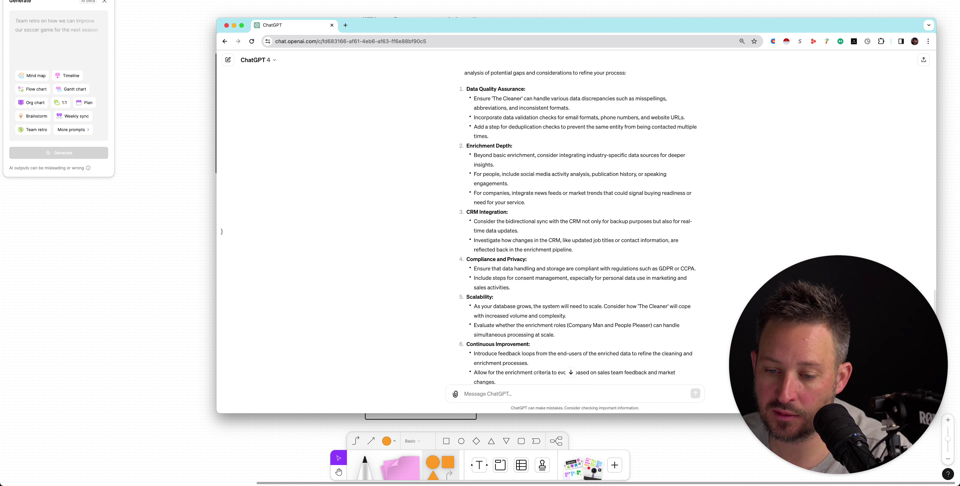
drag(526, 202, 474, 193)
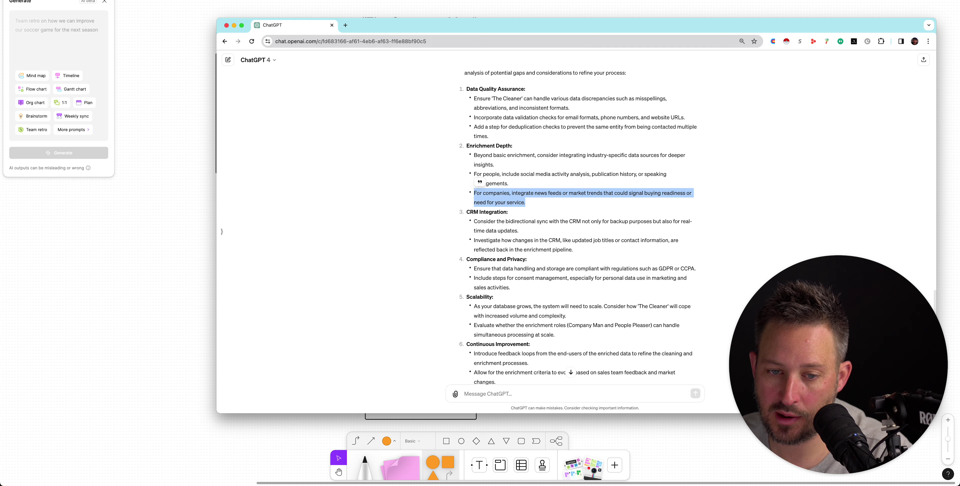
Step: Return to the FigJam board, move the “The People Pleaser” group down and extend the “The Company Man” frame downward
key(ctrl+Left)
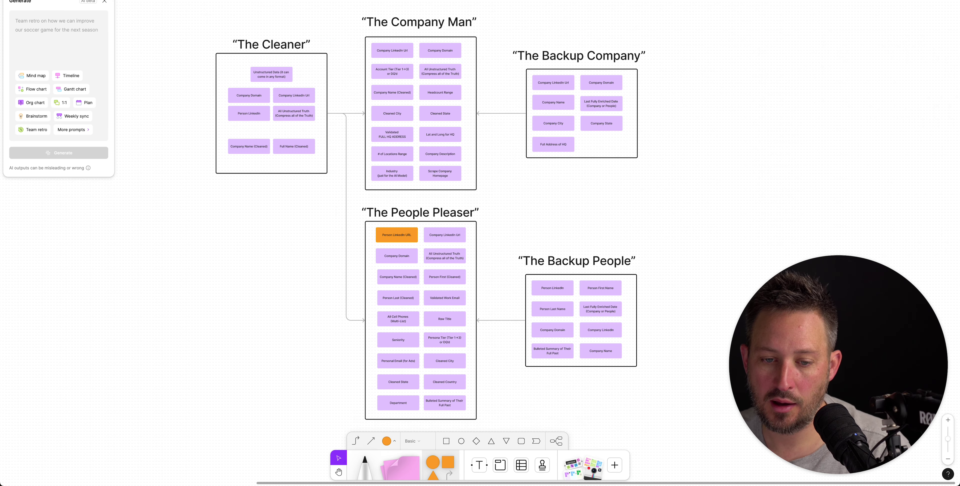
scroll(436, 224, down, 5)
drag(517, 326, 397, 83)
drag(510, 333, 435, 146)
click(447, 112)
click(451, 71)
drag(424, 71, 424, 93)
Step: Duplicate the Industry box directly beneath itself in the “The Company Man” frame and relabel the copy "Company News Last 6 Months Summarized"
click(428, 56)
alt+drag(427, 56, 428, 75)
double_click(428, 76)
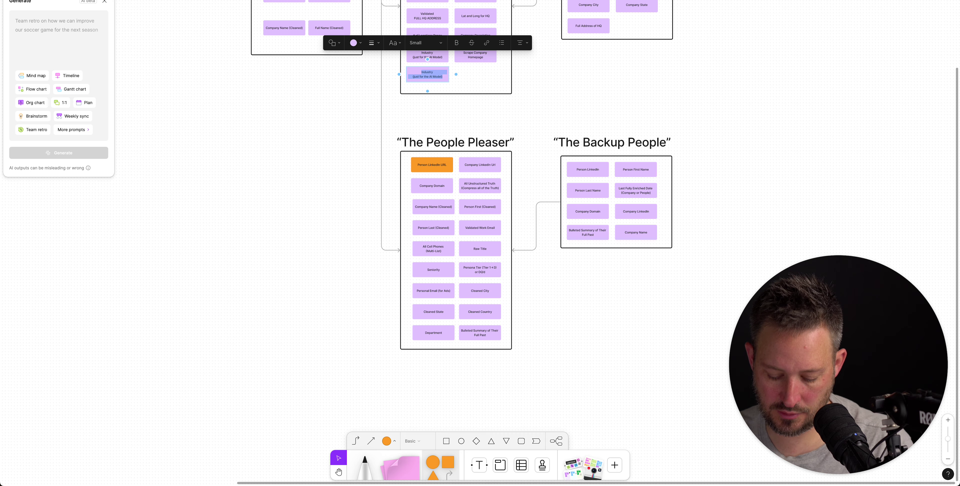
text(c)
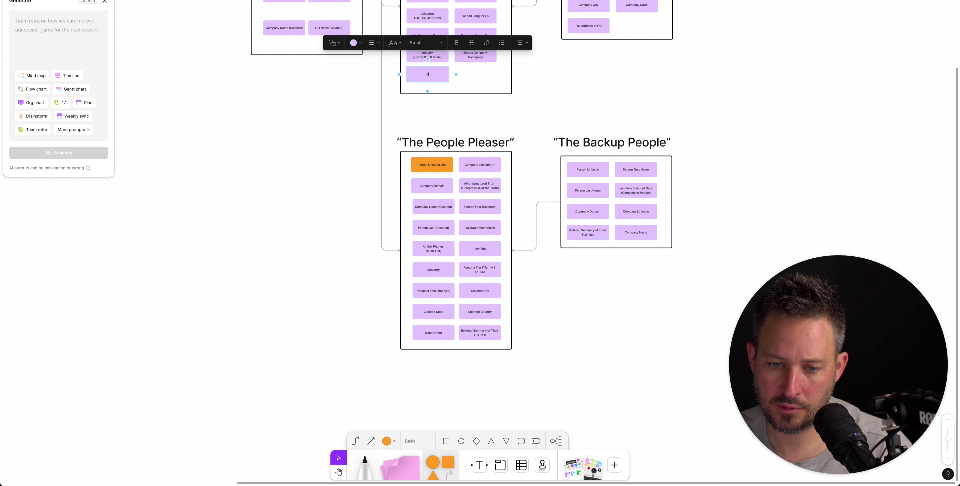
text(oMpany News)
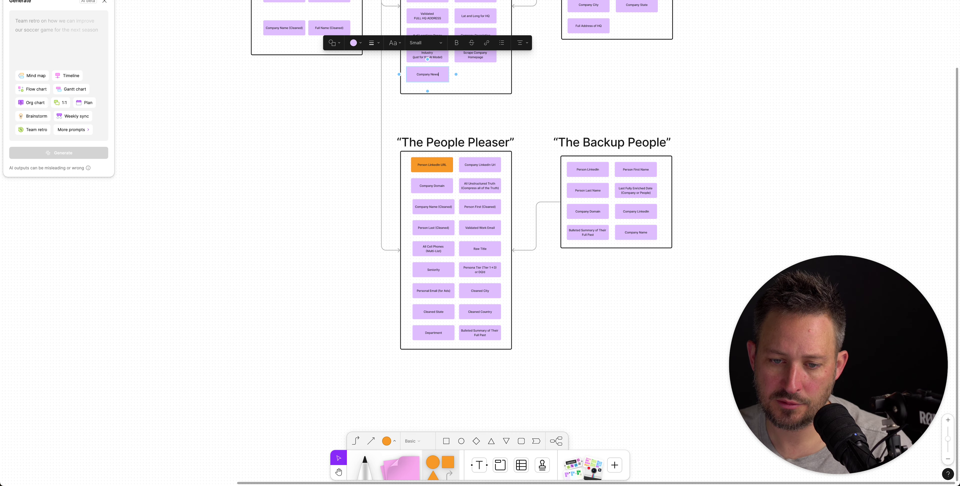
text( Last 6)
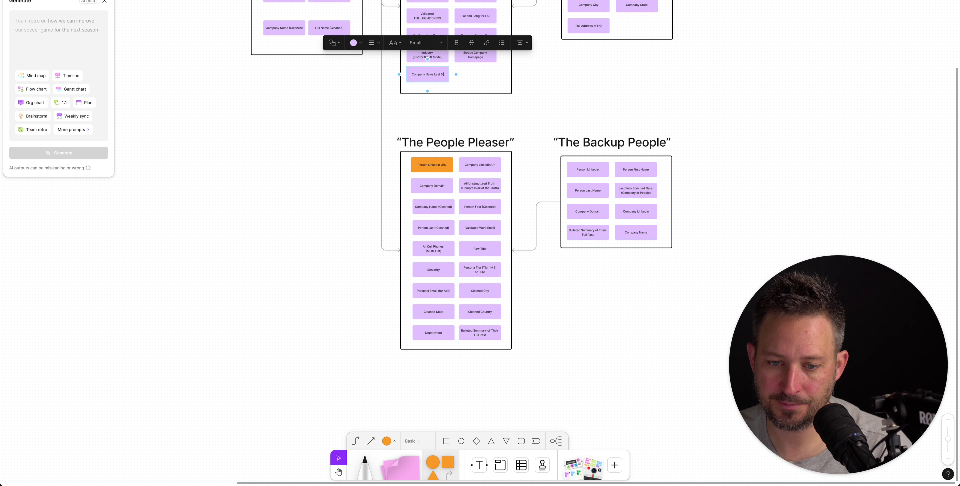
text(M)
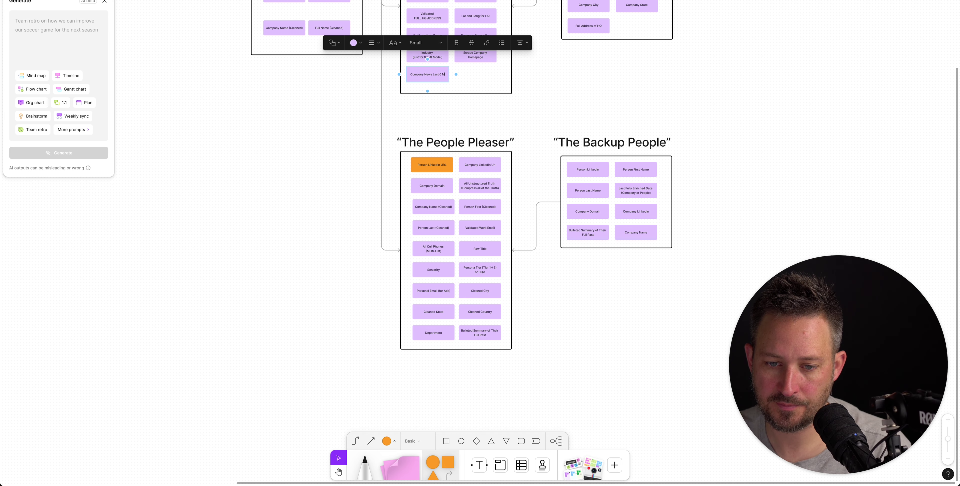
text(onths Summarized)
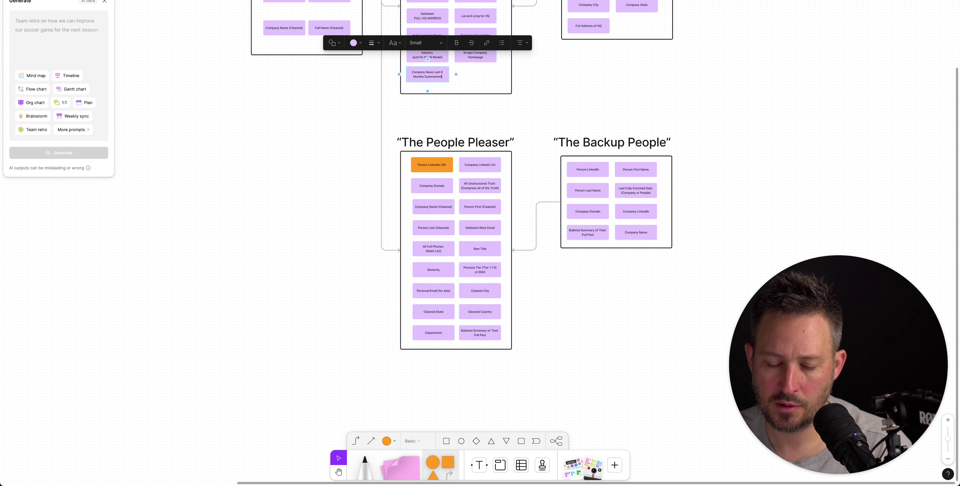
key(Escape)
scroll(458, 238, up, 3)
scroll(459, 239, right, 1)
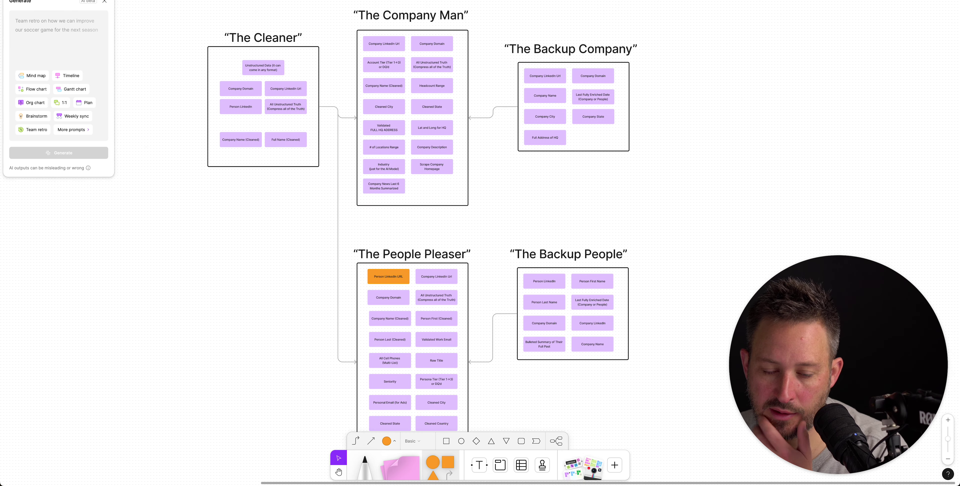
Step: Return to ChatGPT's critique and copy the CRM Integration bullet about how CRM changes are reflected back in the enrichment pipeline
drag(346, 1, 485, 24)
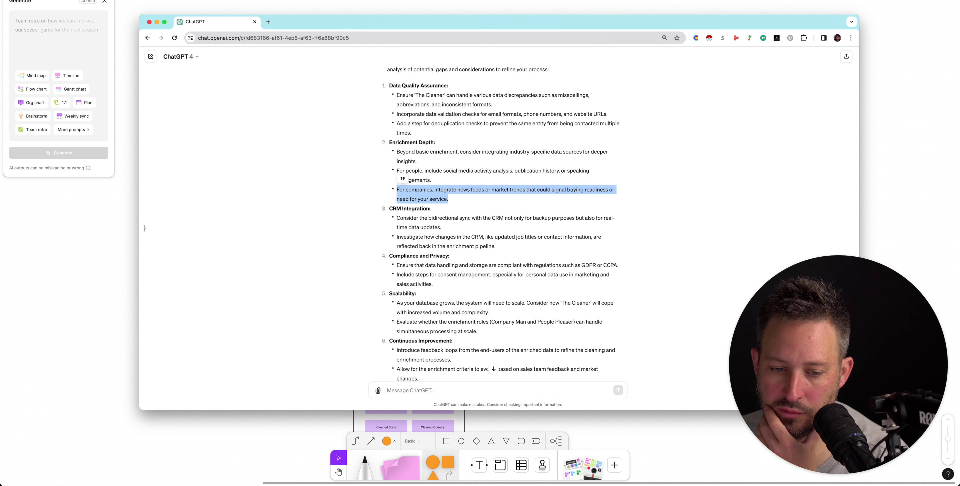
scroll(501, 223, down, 2)
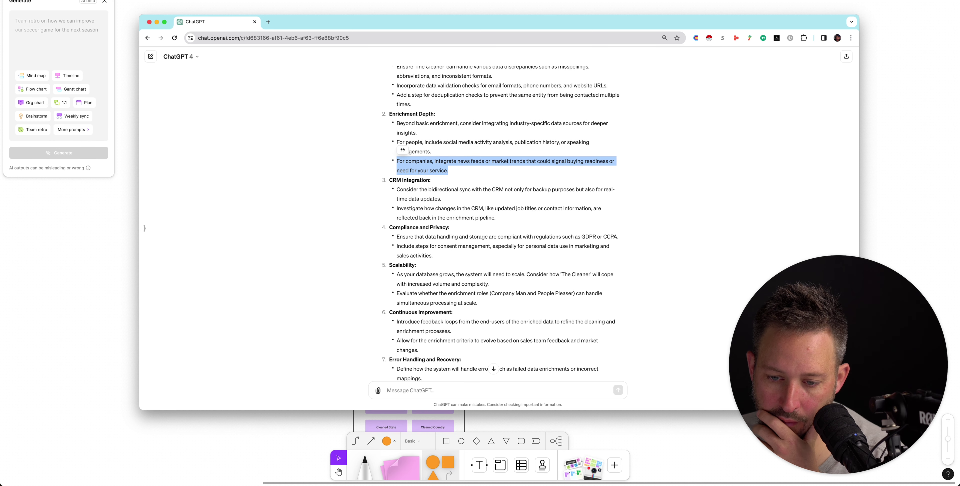
drag(442, 199, 387, 70)
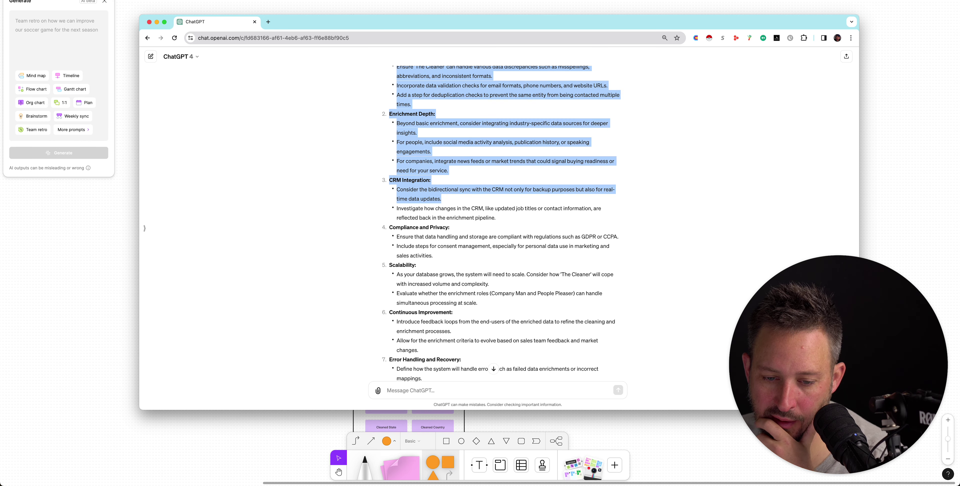
click(470, 201)
scroll(470, 201, down, 1)
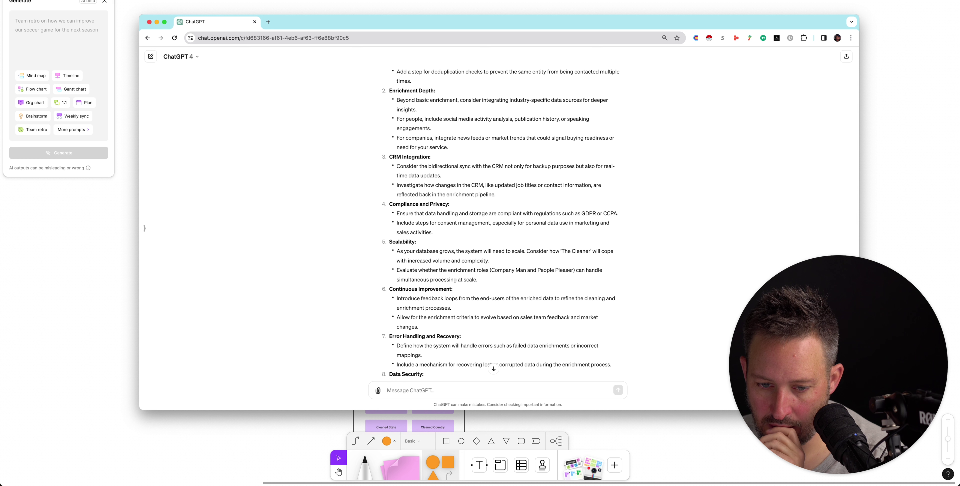
drag(496, 195, 397, 185)
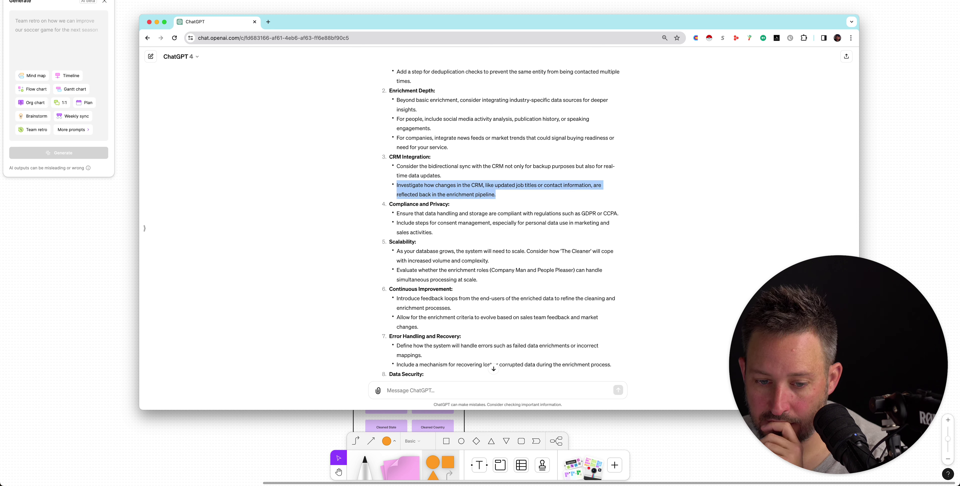
click(403, 177)
drag(496, 195, 396, 185)
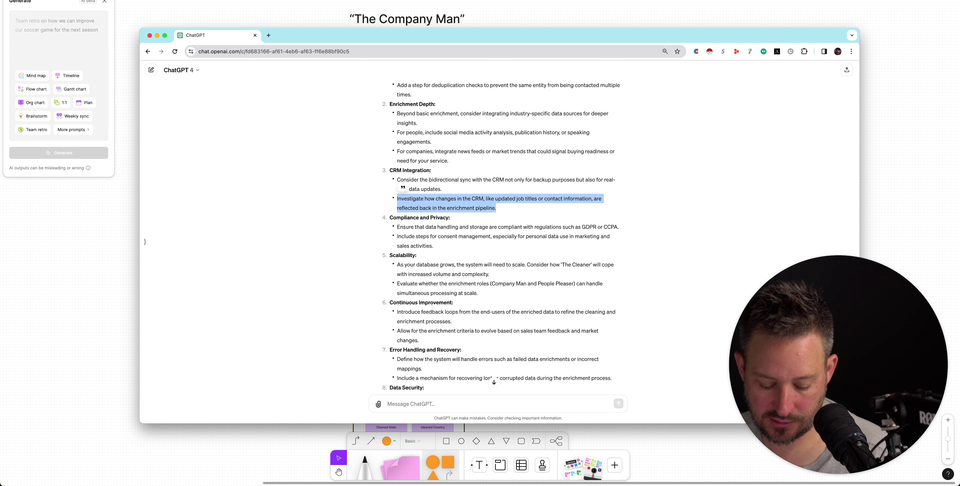
click(498, 208)
drag(497, 208, 396, 199)
key(super+c)
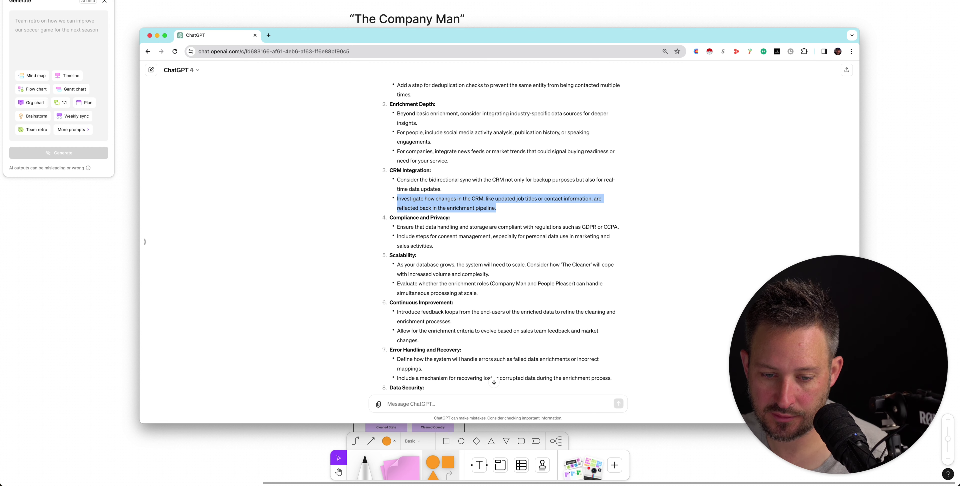
Step: Paste the copied bullet onto the FigJam board, scale it down and place it below the “The Cleaner” frame
drag(410, 35, 959, 53)
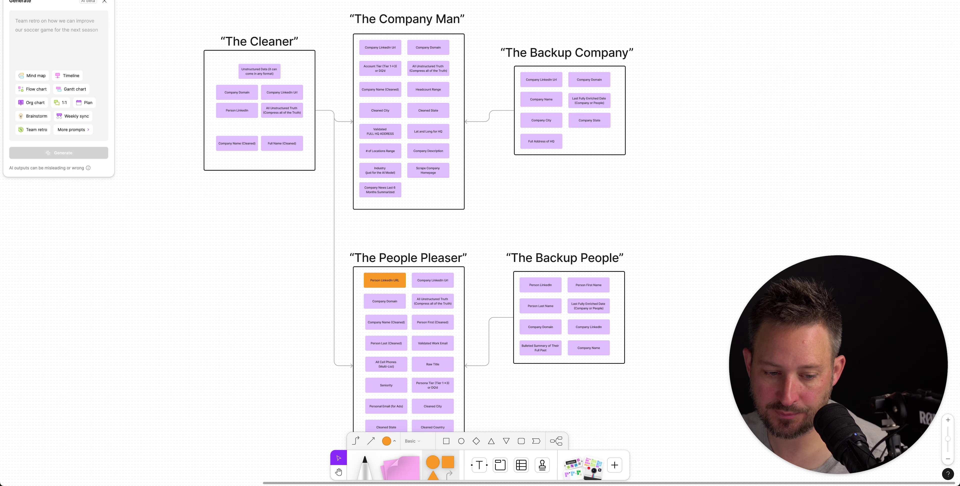
key(super+v)
drag(481, 238, 143, 240)
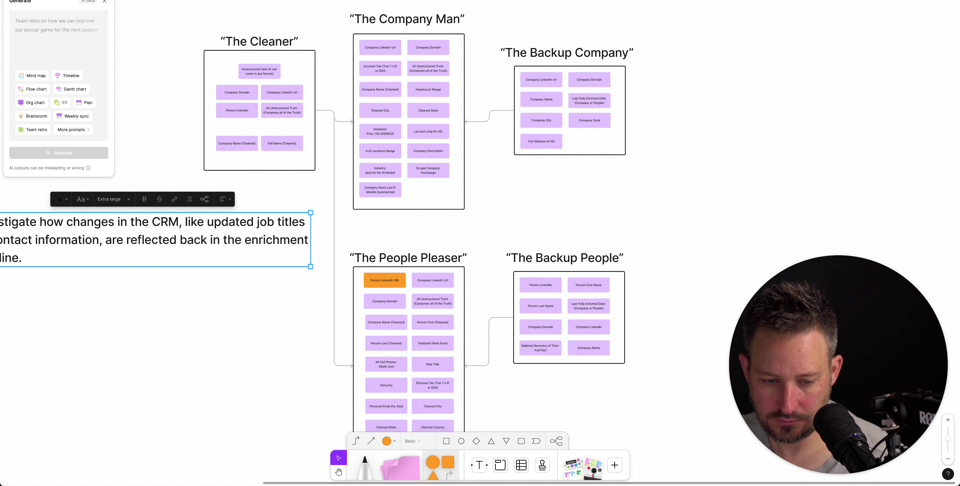
drag(311, 266, 185, 248)
drag(123, 233, 199, 244)
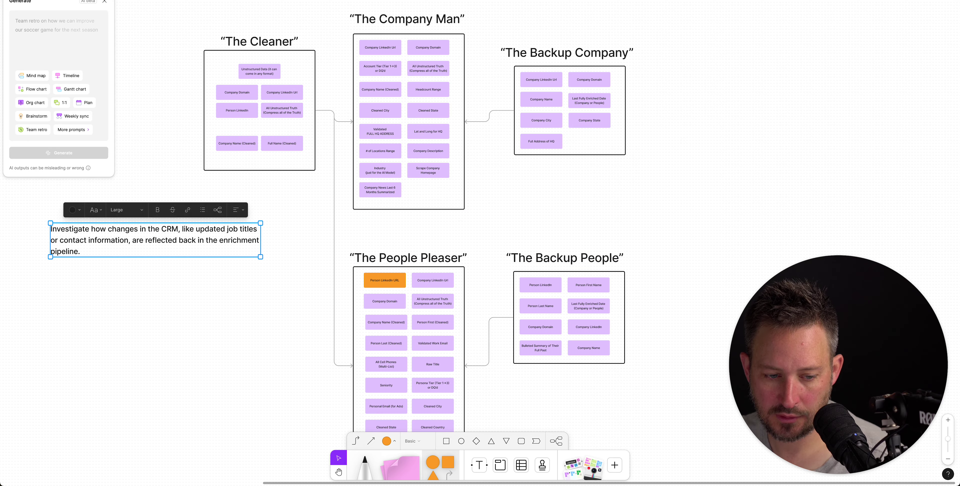
Step: Return to ChatGPT's critique, read through the remaining points and copy the first Scalability bullet about how 'The Cleaner' will cope with volume
drag(959, 53, 402, 14)
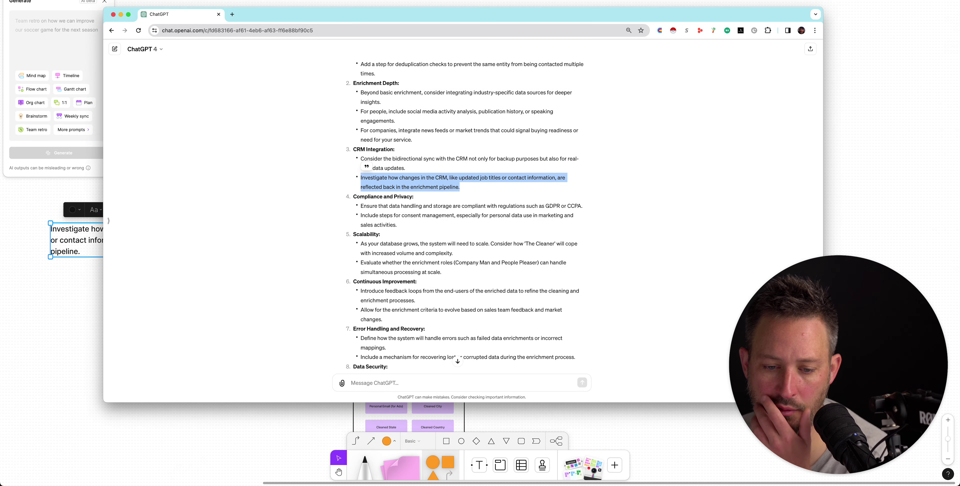
scroll(455, 357, down, 1)
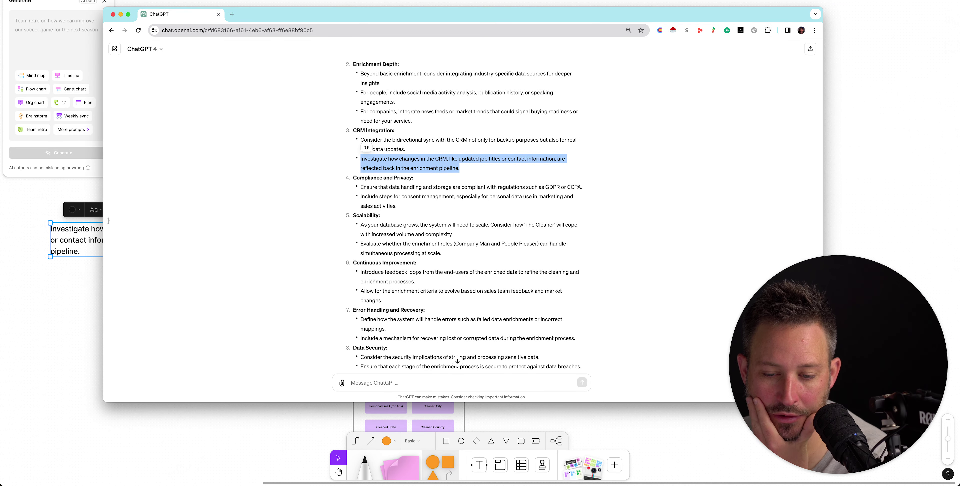
scroll(455, 357, down, 3)
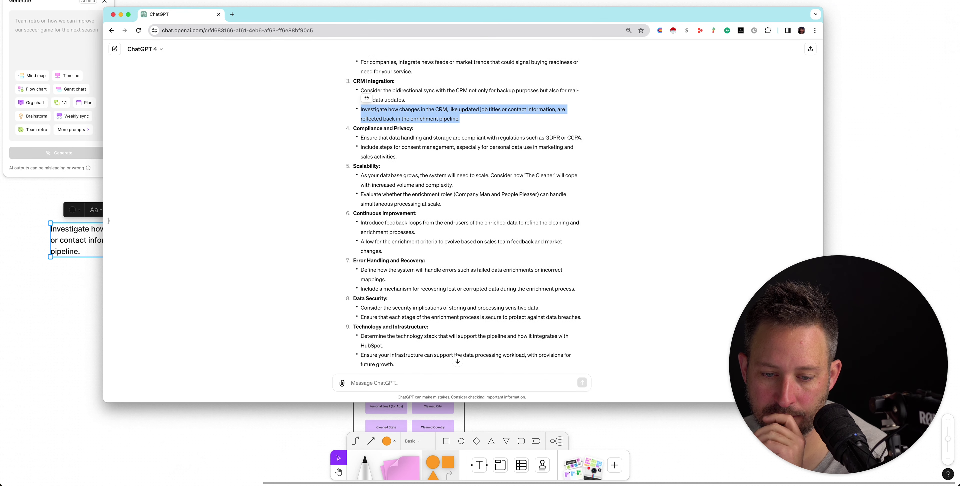
scroll(458, 216, down, 2)
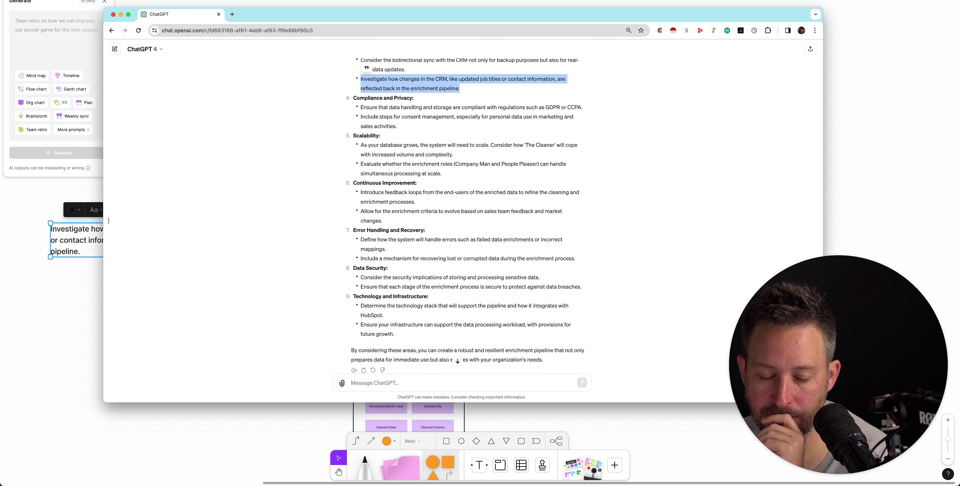
drag(398, 126, 360, 117)
click(360, 117)
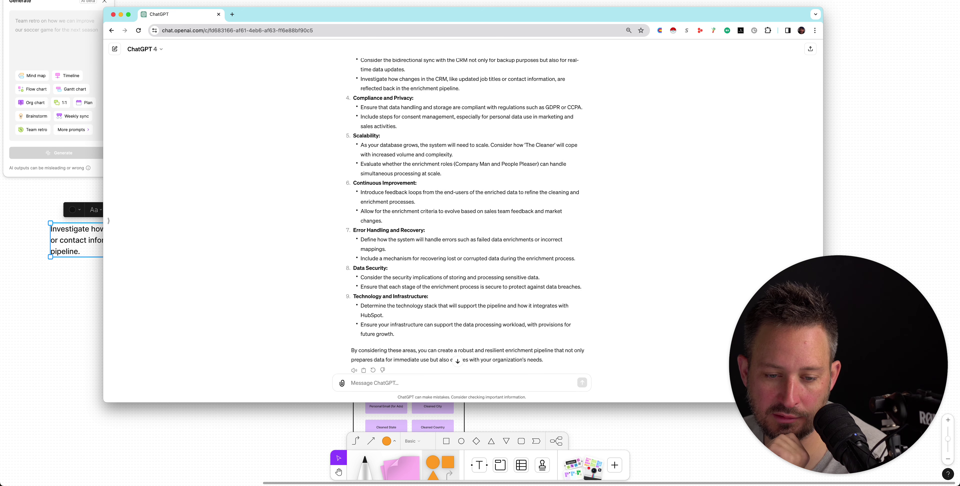
scroll(458, 216, down, 1)
scroll(468, 215, down, 1)
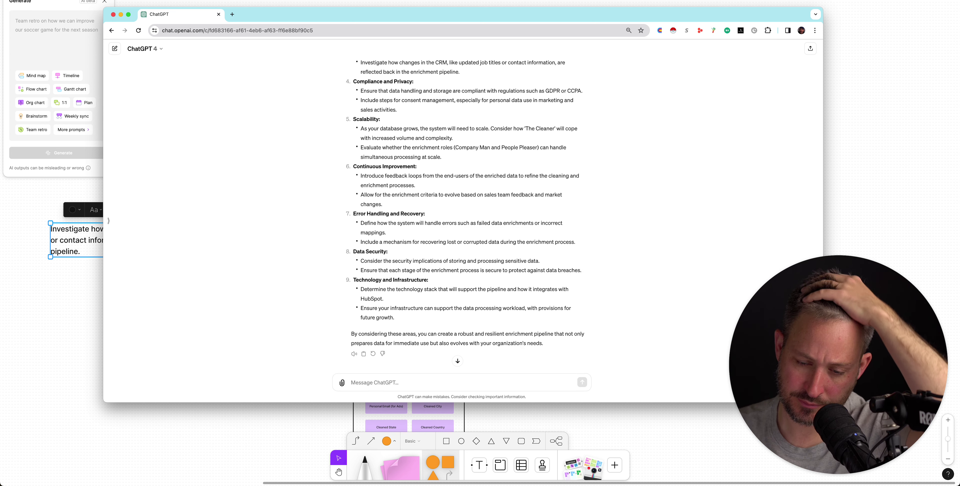
drag(454, 138, 360, 128)
key(super+c)
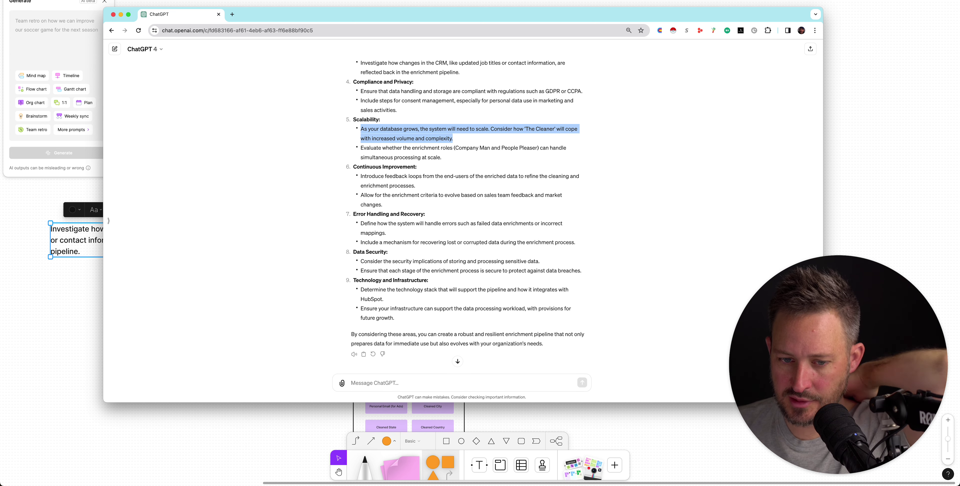
Step: Go back to the FigJam board and paste the copied Scalability bullet as a new paragraph under the CRM note's text
drag(373, 14, 959, 71)
click(46, 220)
click(149, 229)
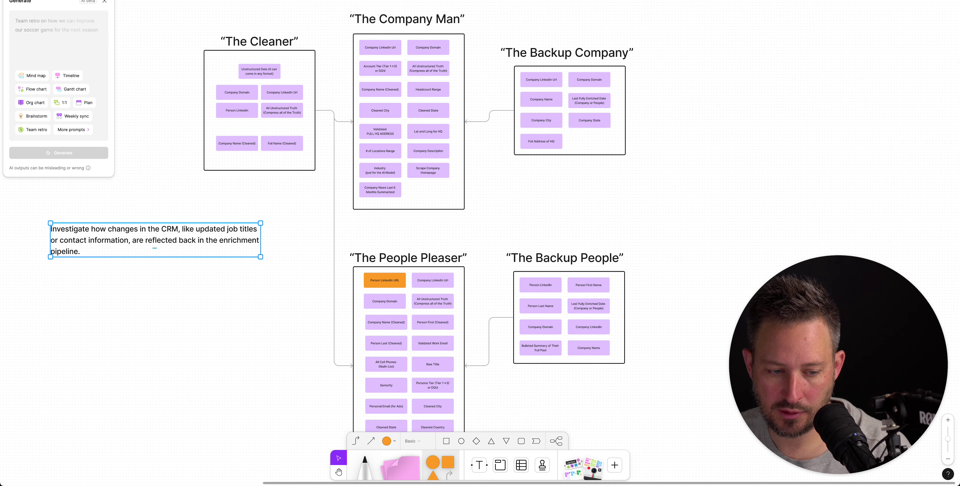
click(46, 220)
drag(54, 223, 258, 231)
click(80, 251)
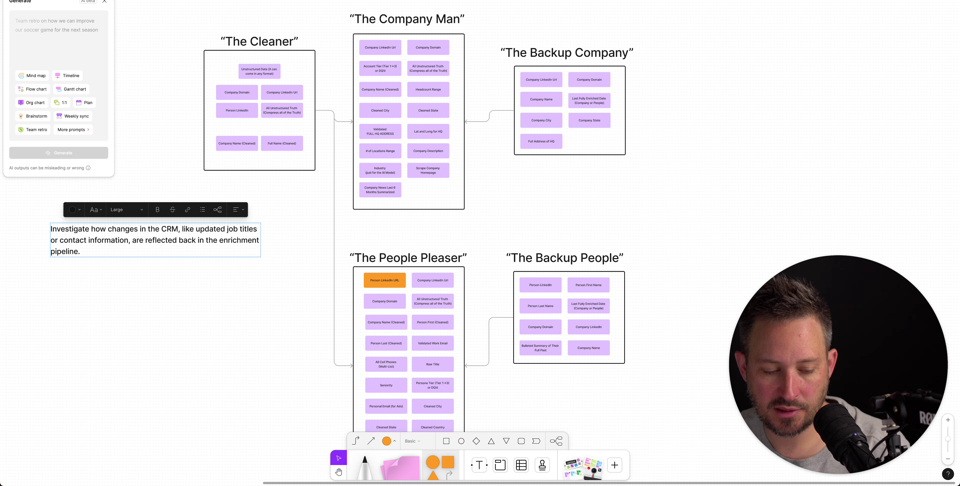
key(Return)
key(Return)
key(super+v)
key(Escape)
key(Tab)
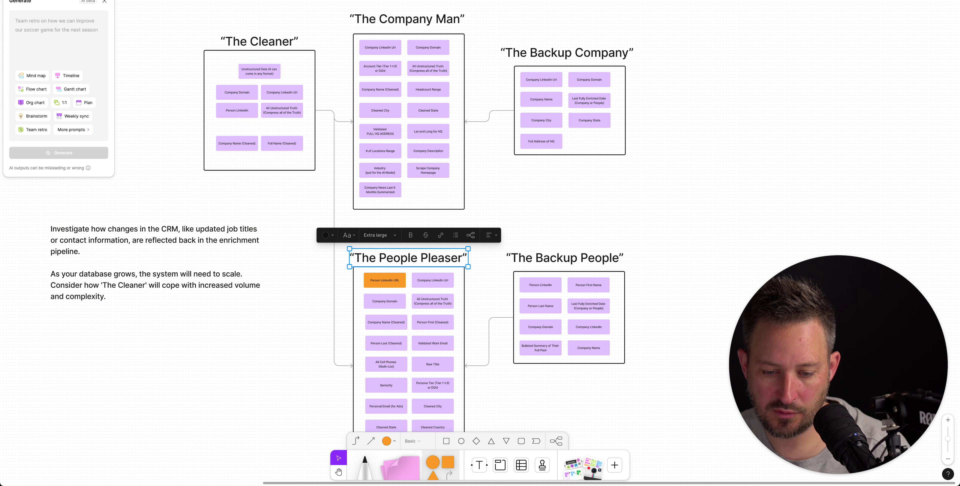
key(Escape)
Step: Add a text label reading "(cost per run)" below the “The Backup Company” frame
click(480, 465)
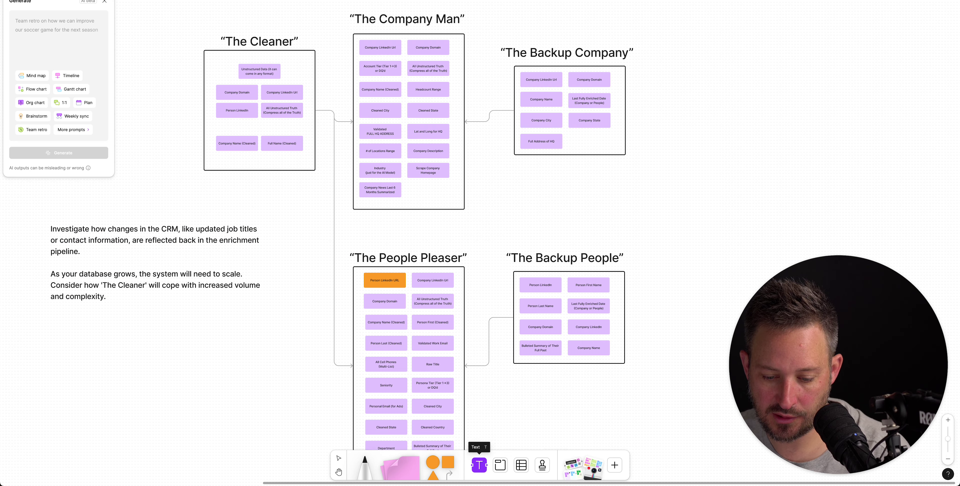
click(538, 179)
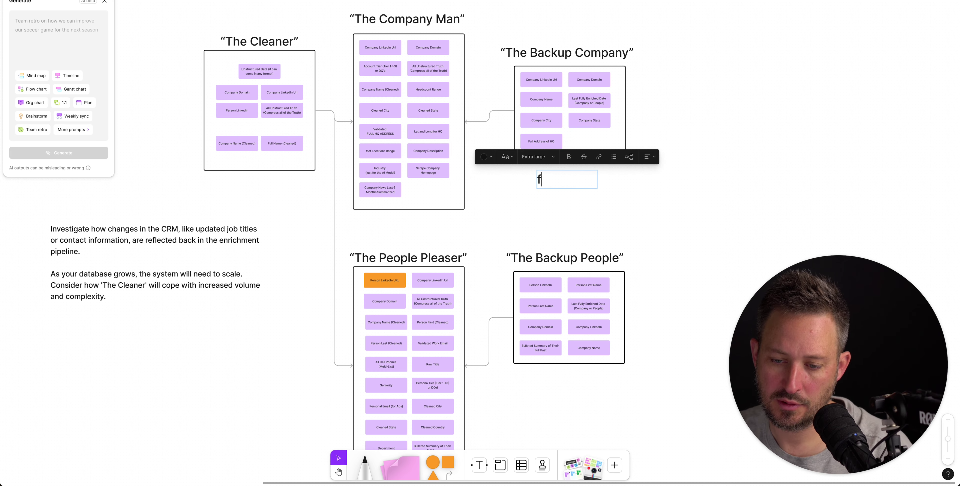
text((C)
key(BackSpace)
text(cost per run))
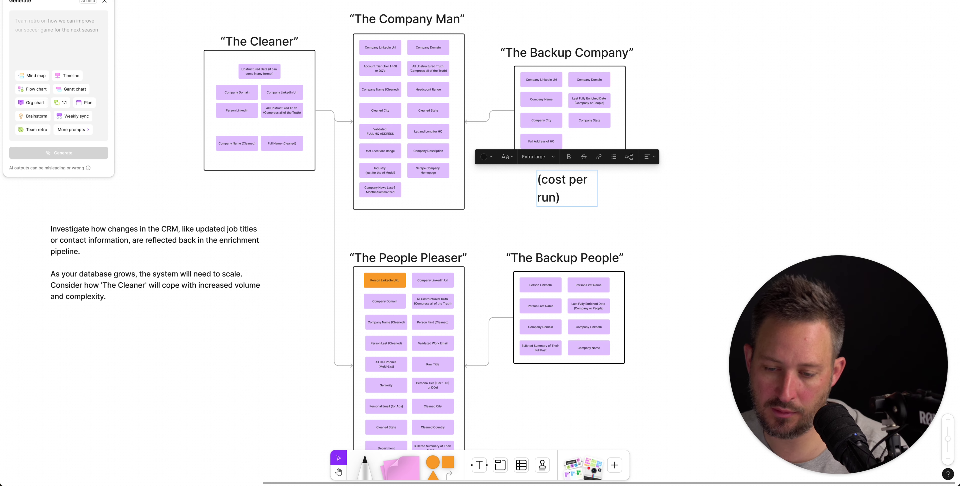
key(Escape)
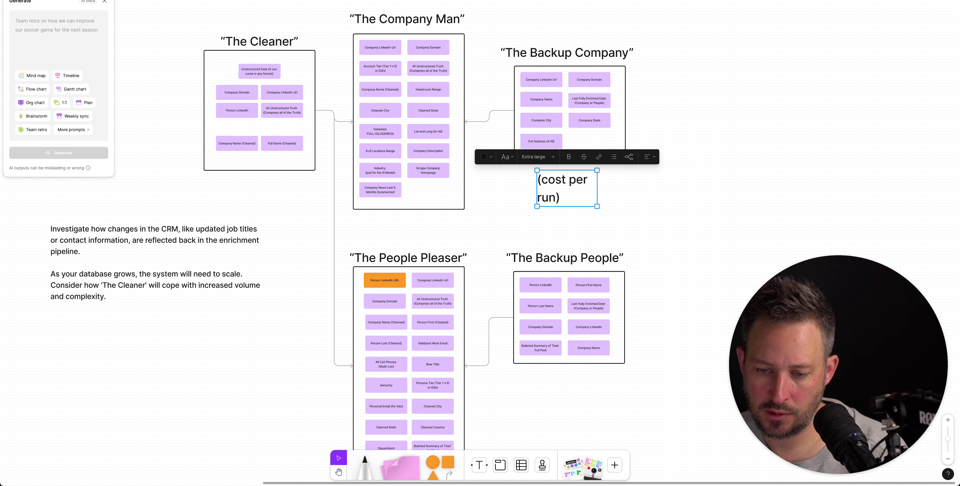
Step: Widen the cost label and edit its text to read "(calculate cost per run)"
drag(598, 188, 639, 188)
double_click(553, 180)
key(Left)
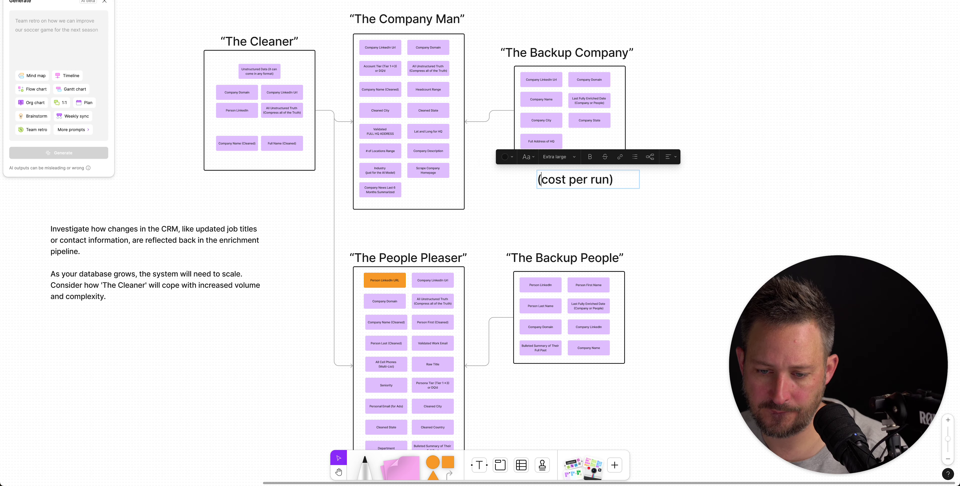
text(c)
key(BackSpace)
text(calculate)
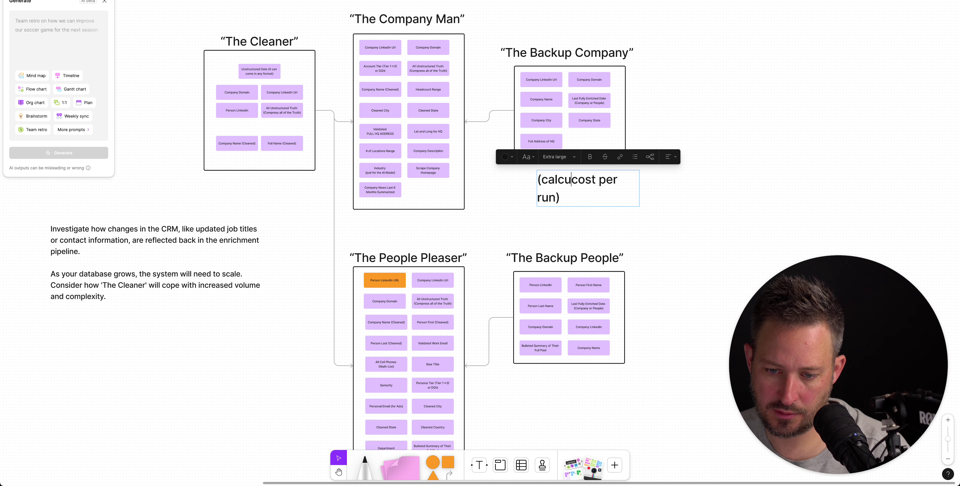
key(End)
key(Caps_Lock)
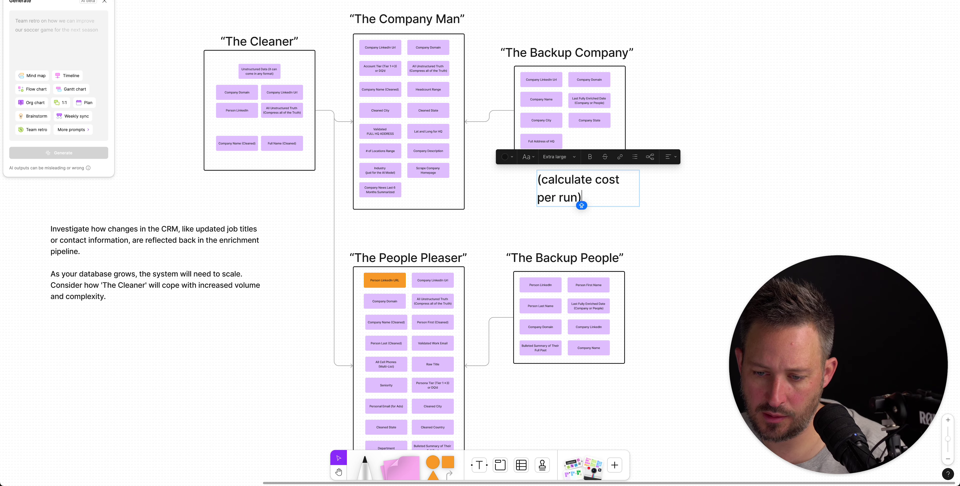
click(575, 180)
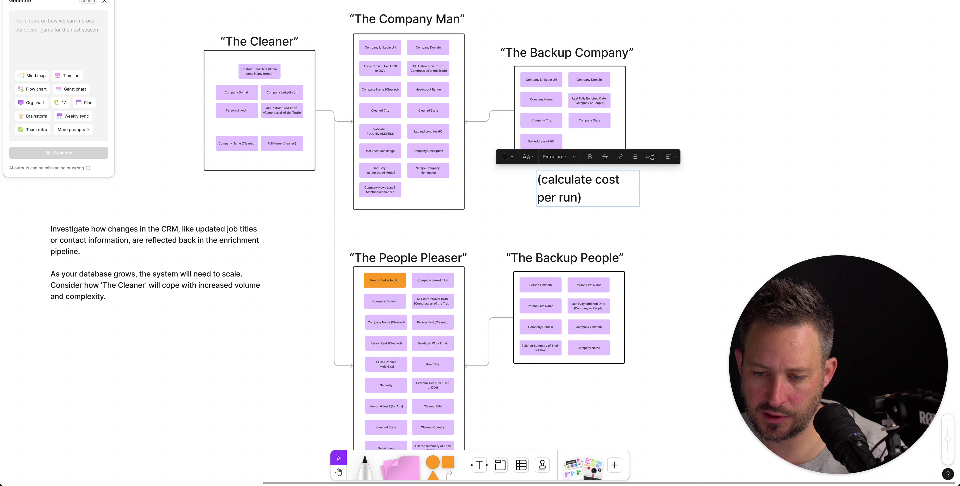
Step: Fit the cost label on one line, place it between “The Company Man” and “The People Pleaser”, and color it green
key(Escape)
drag(640, 188, 672, 188)
drag(615, 181, 411, 233)
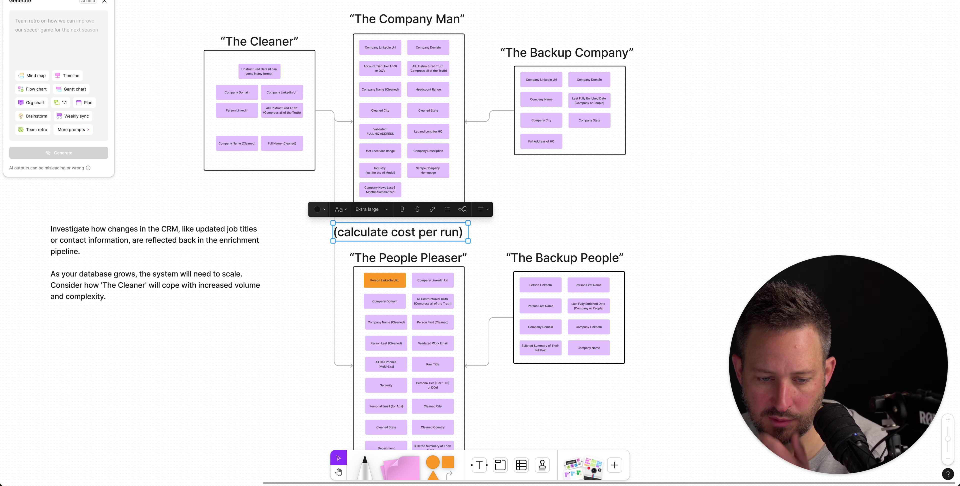
click(320, 209)
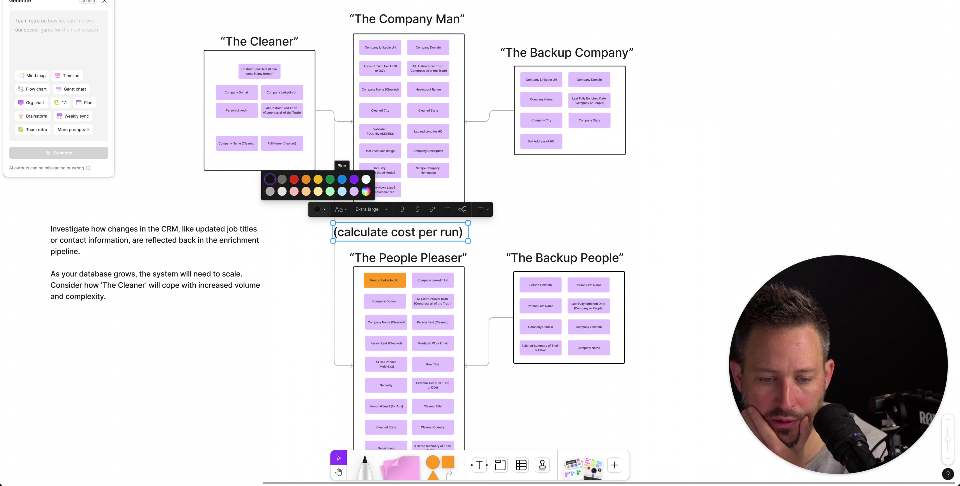
click(330, 179)
drag(401, 232, 409, 229)
key(Escape)
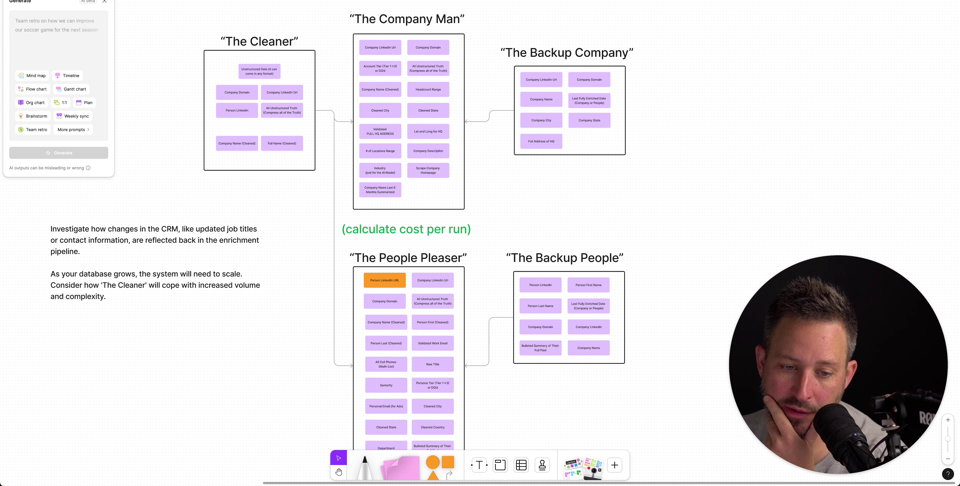
Step: Move the Company Name (Cleaned) and Full Name (Cleaned) boxes up to close the gap in the “The Cleaner” frame
drag(275, 156, 225, 126)
click(239, 155)
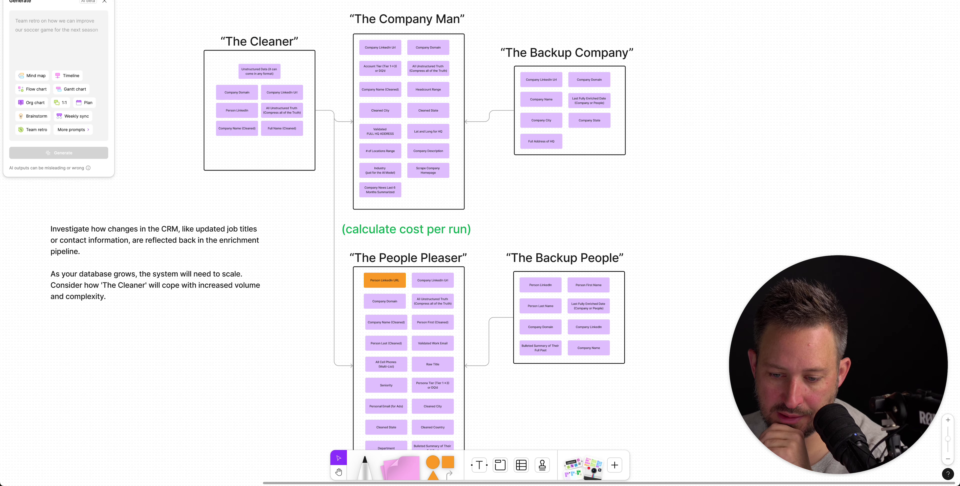
click(589, 306)
click(589, 100)
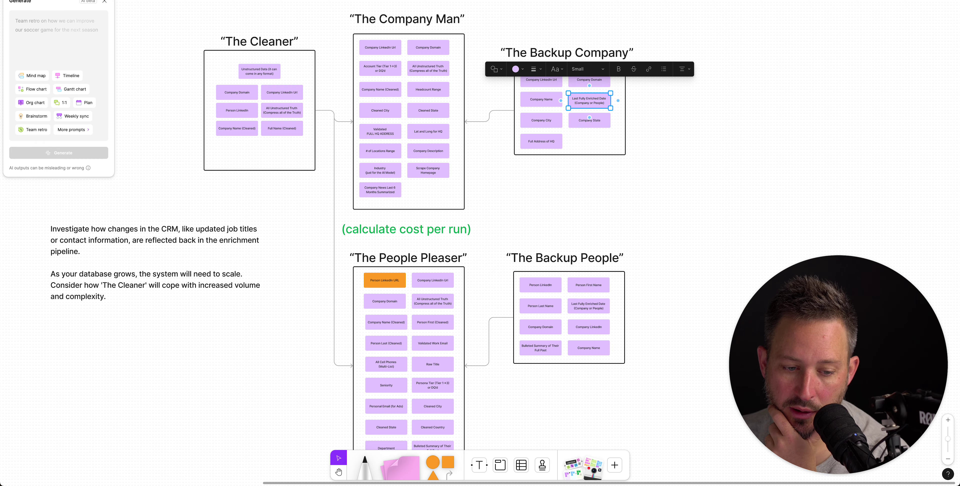
Step: Return to ChatGPT's critique and copy the Error Handling and Recovery heading with its bullet on failed enrichments or incorrect mappings
key(super+Tab)
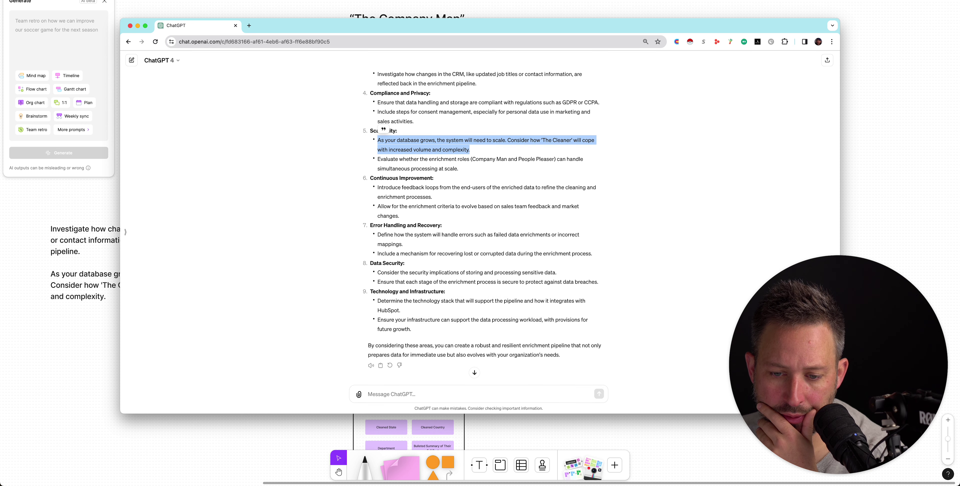
click(634, 149)
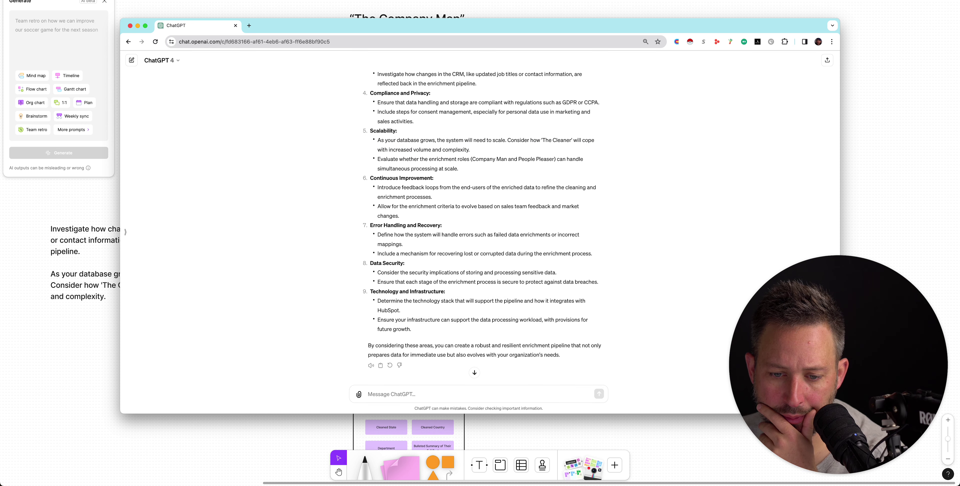
triple_click(447, 160)
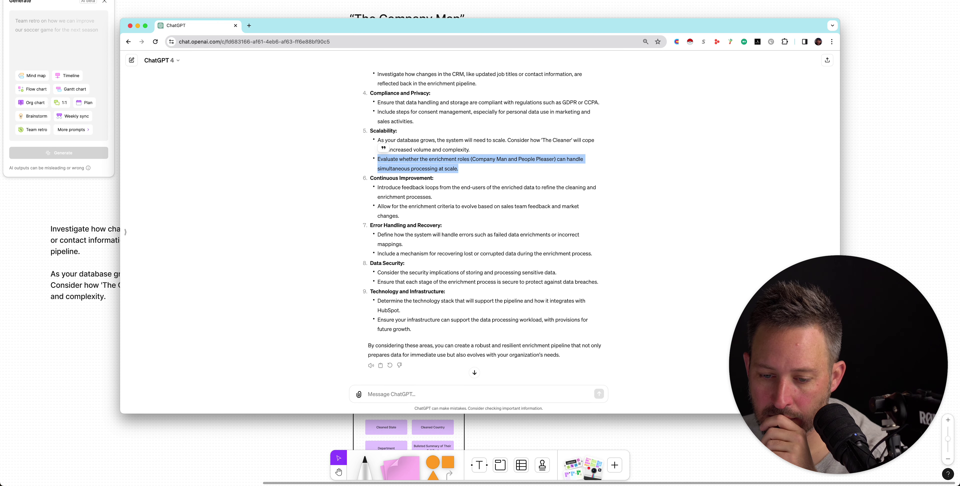
click(410, 244)
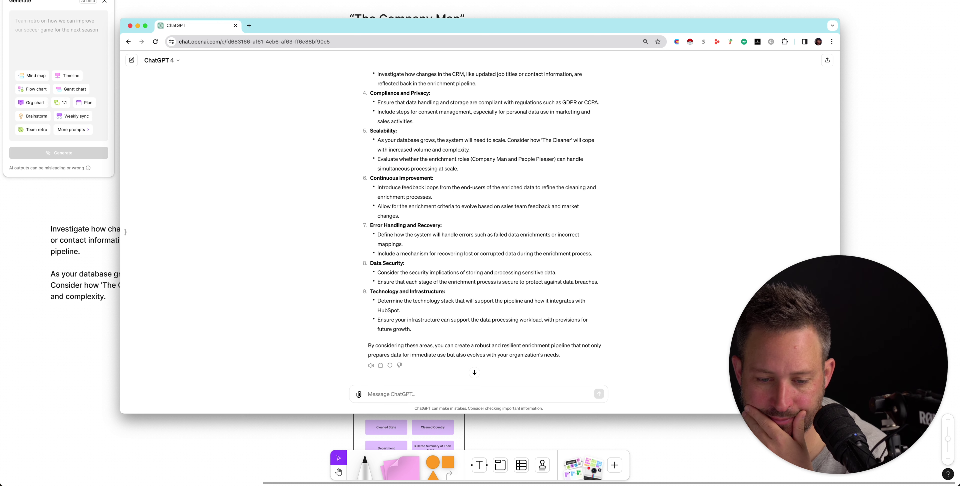
drag(405, 245, 371, 228)
key(super+c)
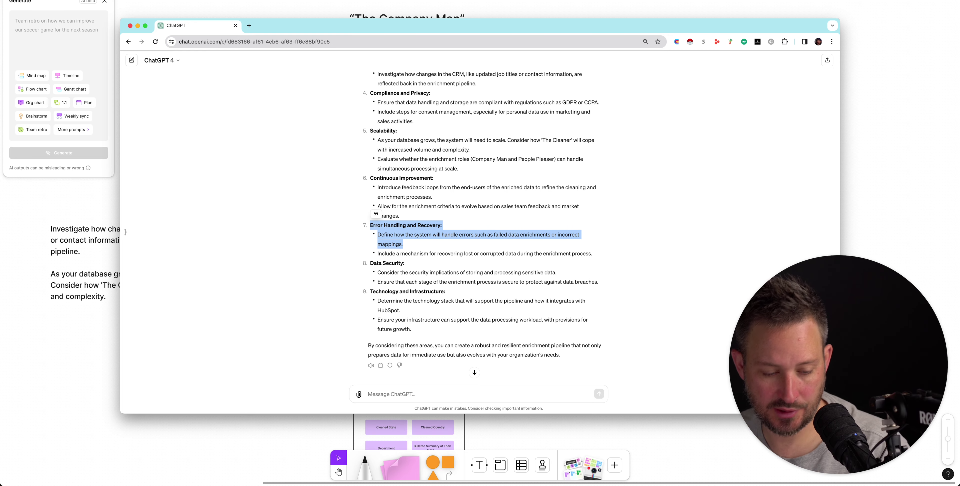
Step: Paste the Error Handling and Recovery text onto the FigJam board, scale it down and place it beneath the Scalability paragraph
key(super+Tab)
key(super+v)
drag(371, 228, 106, 335)
drag(384, 371, 301, 358)
click(298, 387)
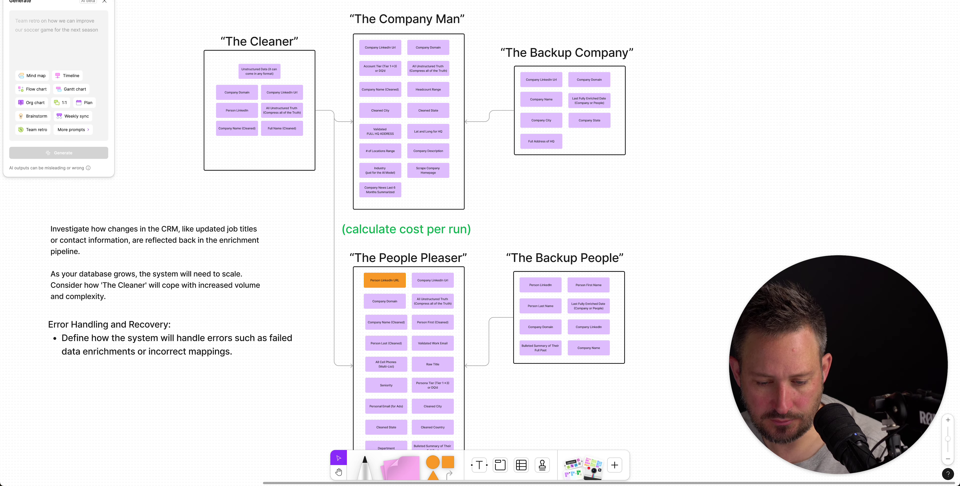
Step: Duplicate the Account Tier box in the “The Company Man” frame into the empty spot beside the Company News box
scroll(411, 242, down, 3)
scroll(411, 242, up, 3)
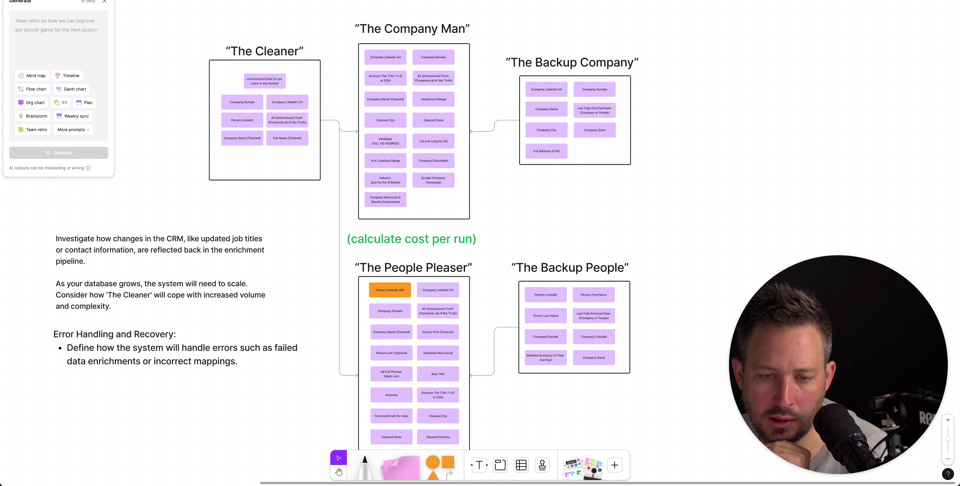
click(385, 78)
drag(388, 77, 437, 198)
click(437, 198)
Step: Relabel the duplicated Account Tier box "Good Enough to Push (AI)"
double_click(437, 198)
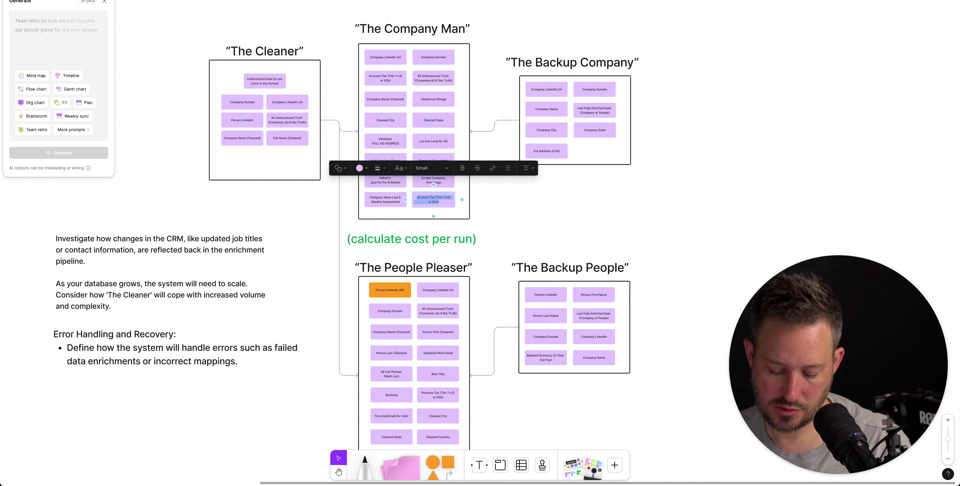
text(H)
text(ood Enor)
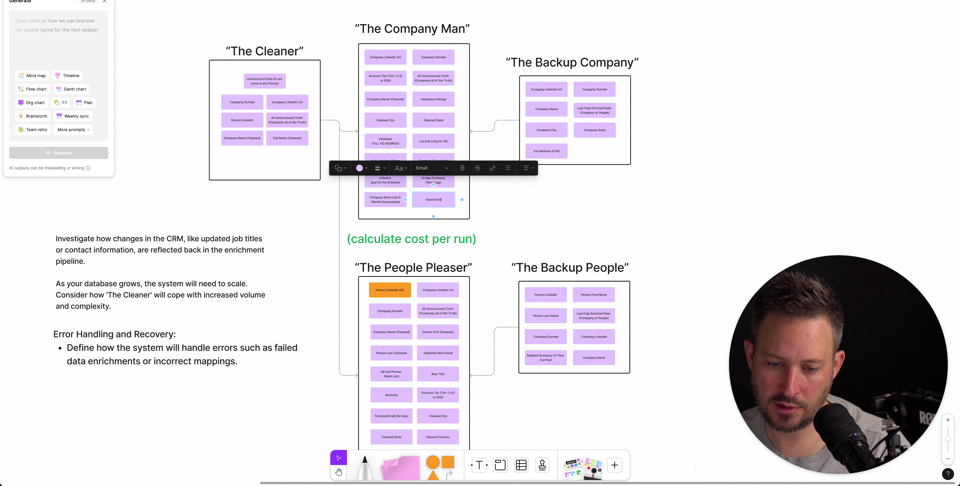
text(uch to)
key(BackSpace)
key(BackSpace)
key(BackSpace)
key(BackSpace)
key(BackSpace)
key(BackSpace)
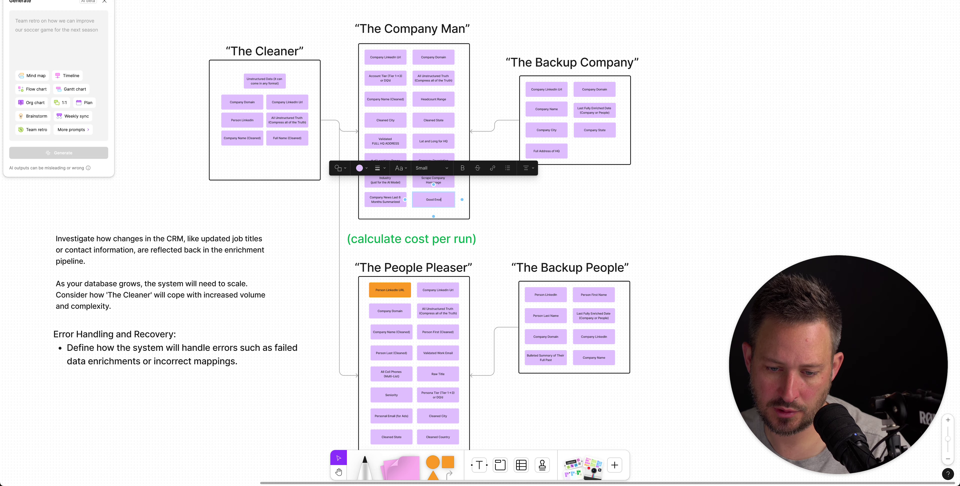
text(gh to Pus)
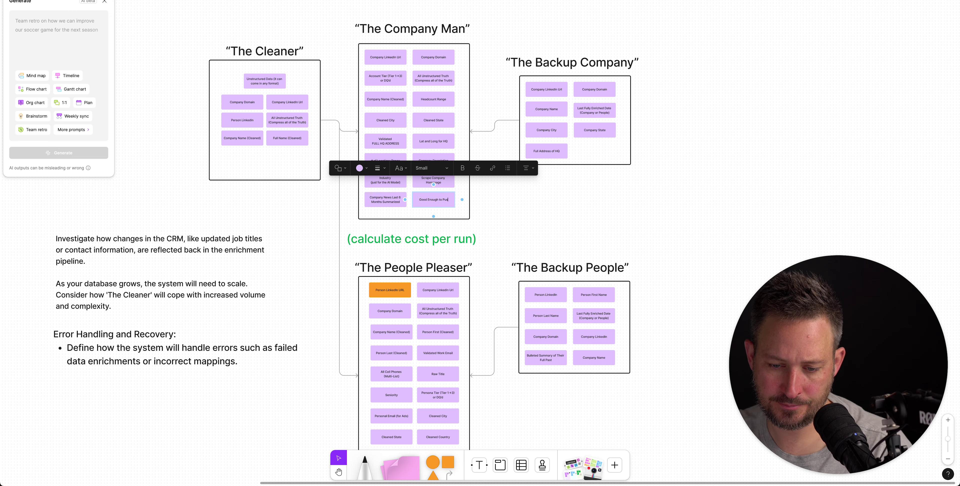
text(h (AI))
key(ctrl+a)
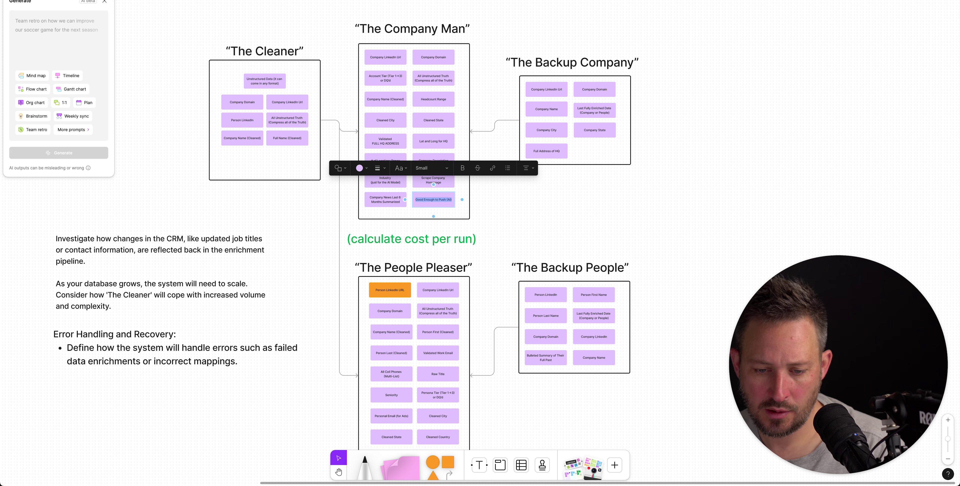
Step: Extend the bottom of “The People Pleaser” frame downward to make room for another row of boxes
key(Escape)
scroll(447, 239, down, 5)
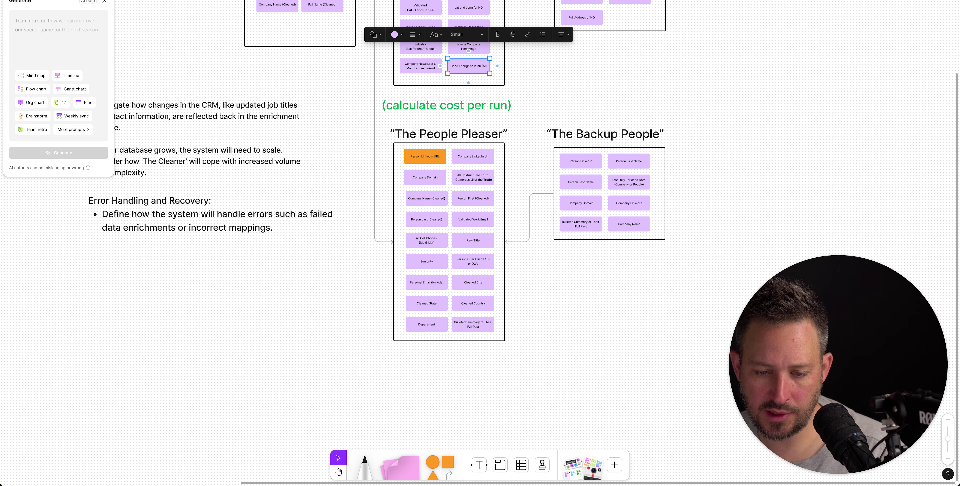
click(463, 340)
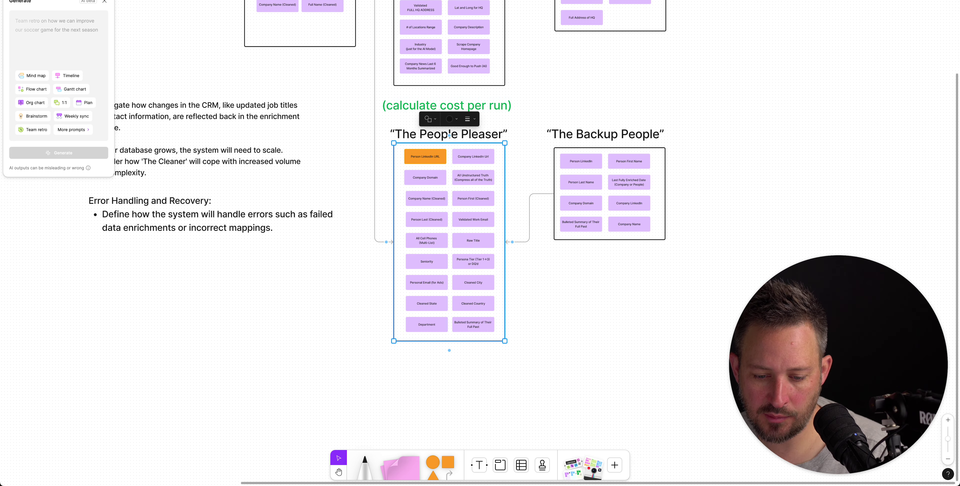
drag(462, 341, 462, 371)
Step: Duplicate the "Good Enough to Push (AI)" box beneath Department in “The People Pleaser” and trim the frame's bottom edge slightly
click(469, 66)
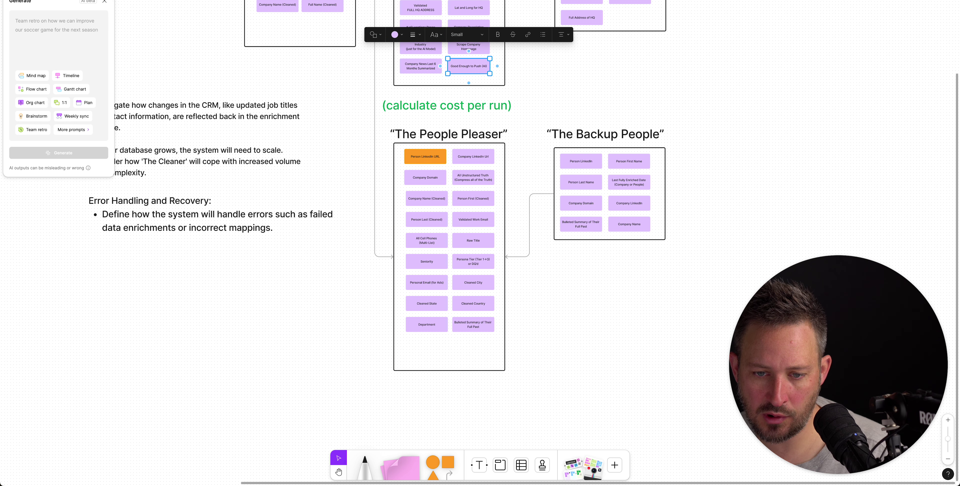
drag(468, 66, 449, 365)
key(Escape)
click(449, 370)
key(Escape)
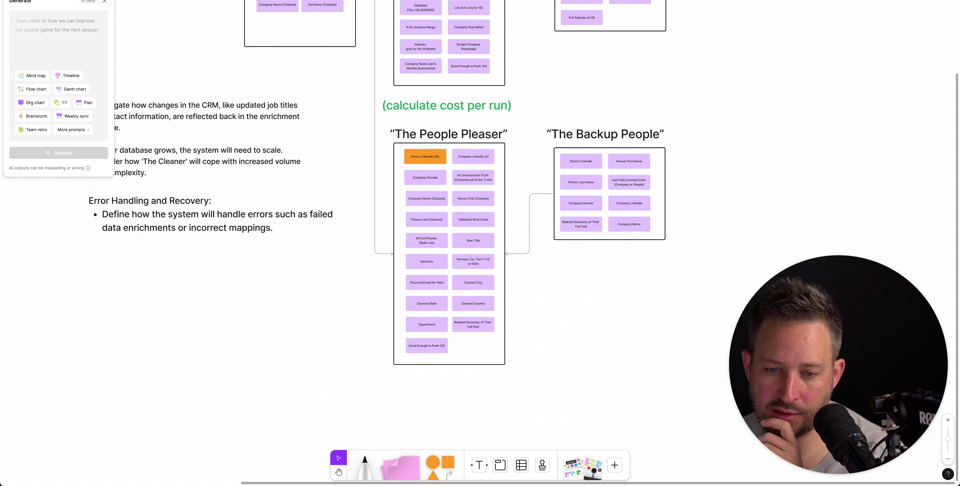
Step: Switch to ChatGPT and ask by dictation what the data enrichment pipeline is missing, what would derail the project and which boxes have depth
scroll(480, 239, up, 3)
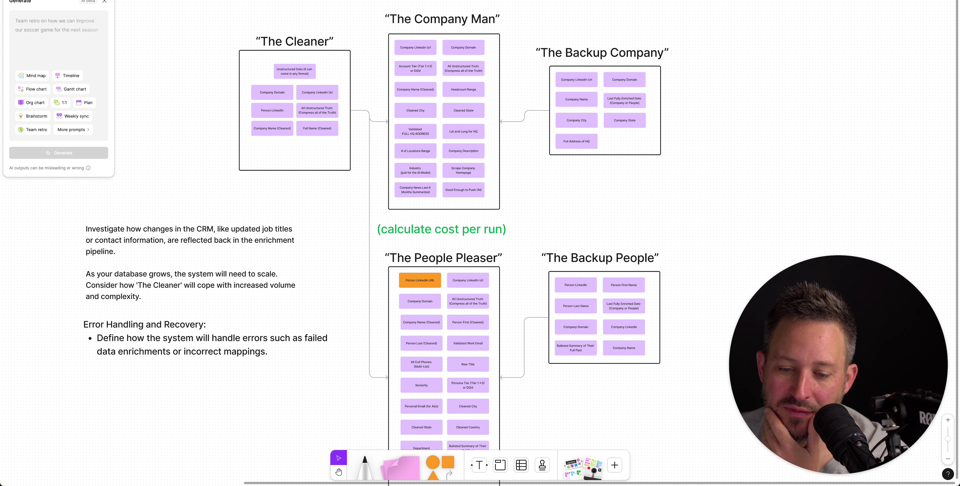
scroll(380, 230, down, 2)
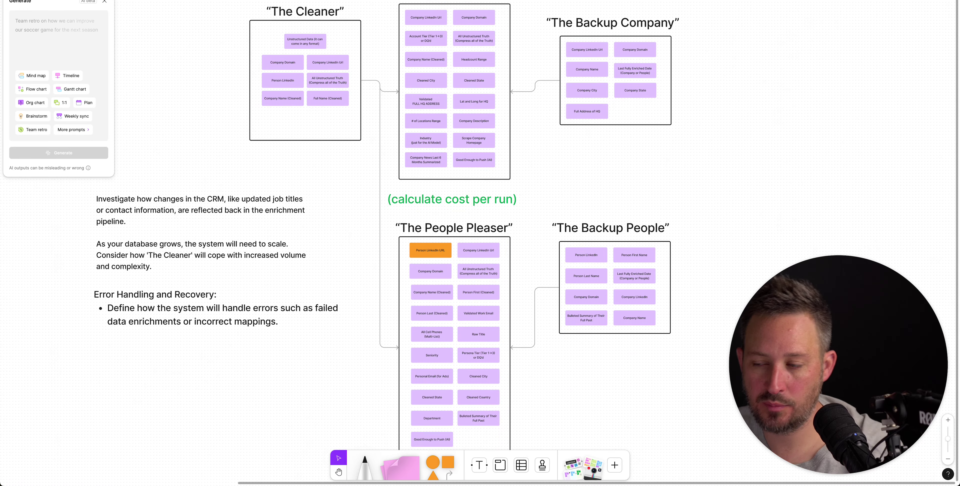
key(super+Tab)
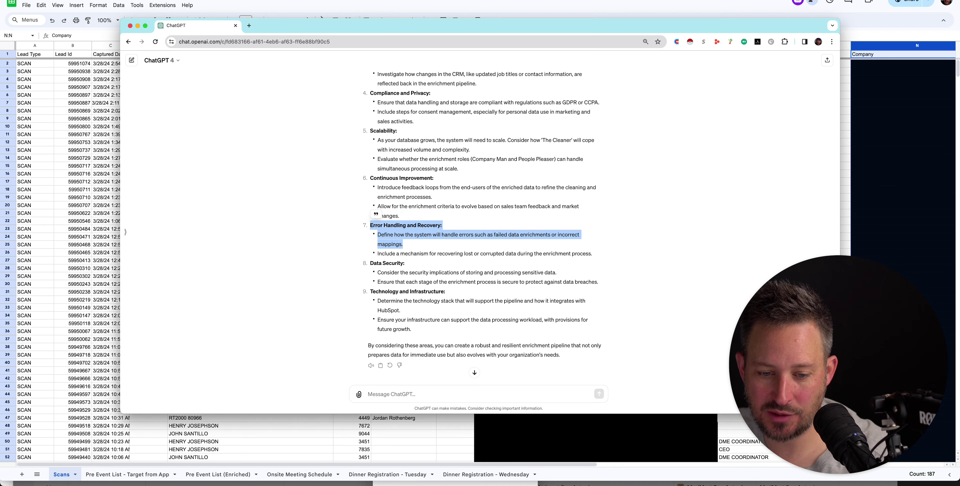
click(440, 245)
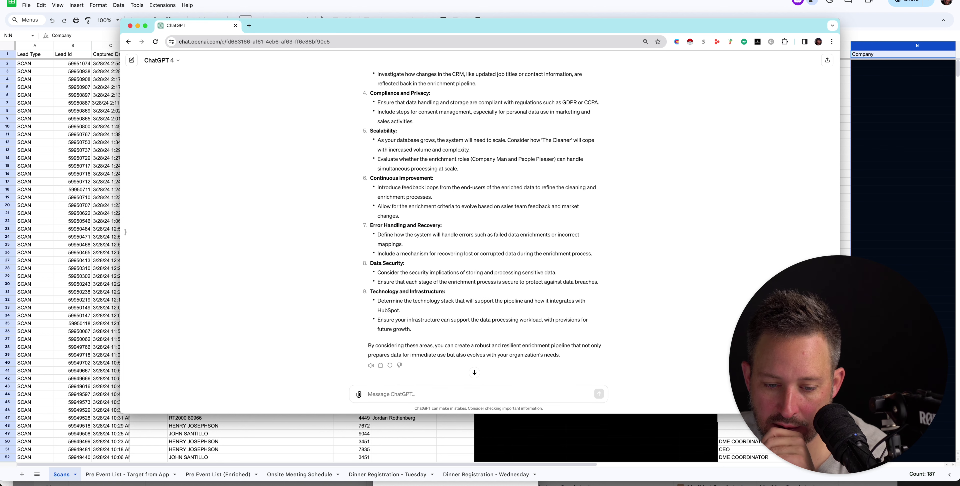
key(Caps_Lock)
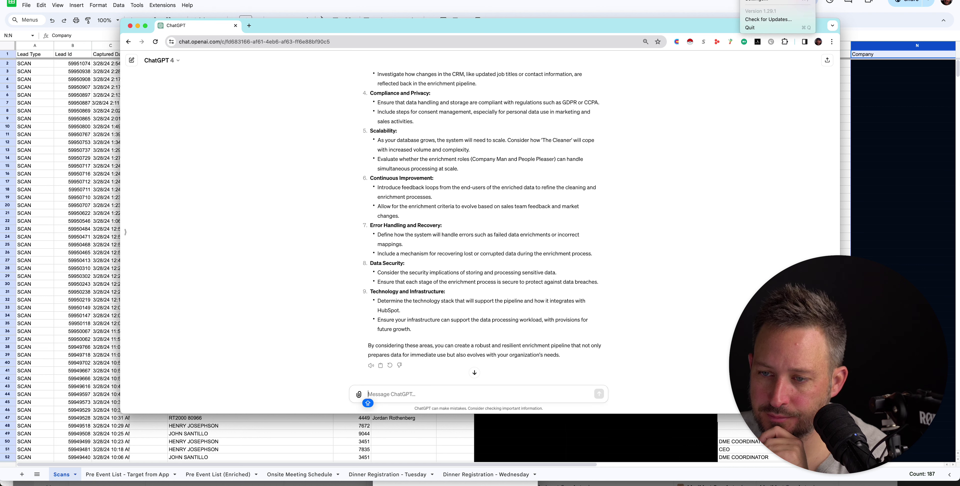
key(ctrl+space)
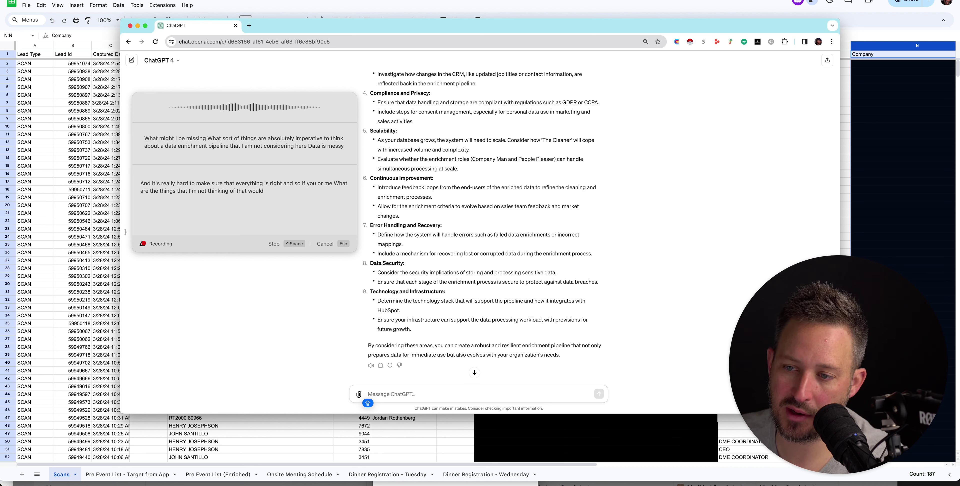
click(746, 0)
key(ctrl+space)
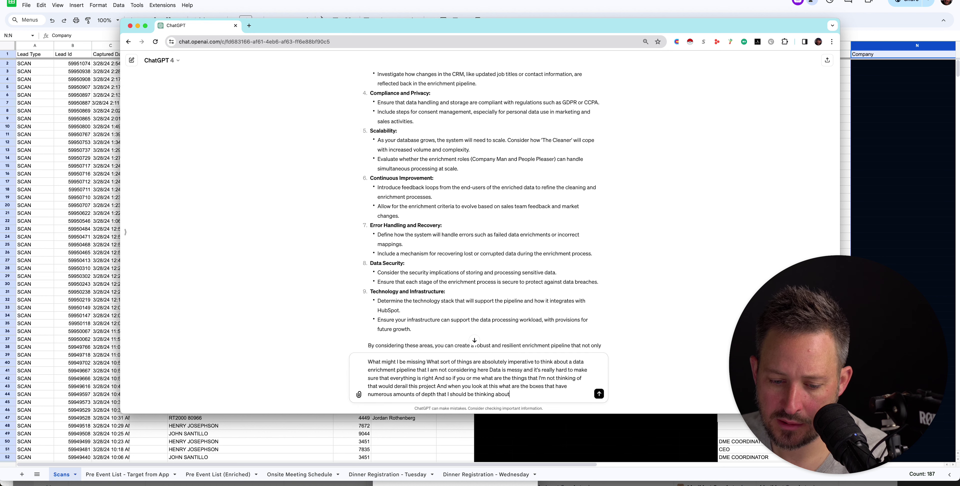
key(Return)
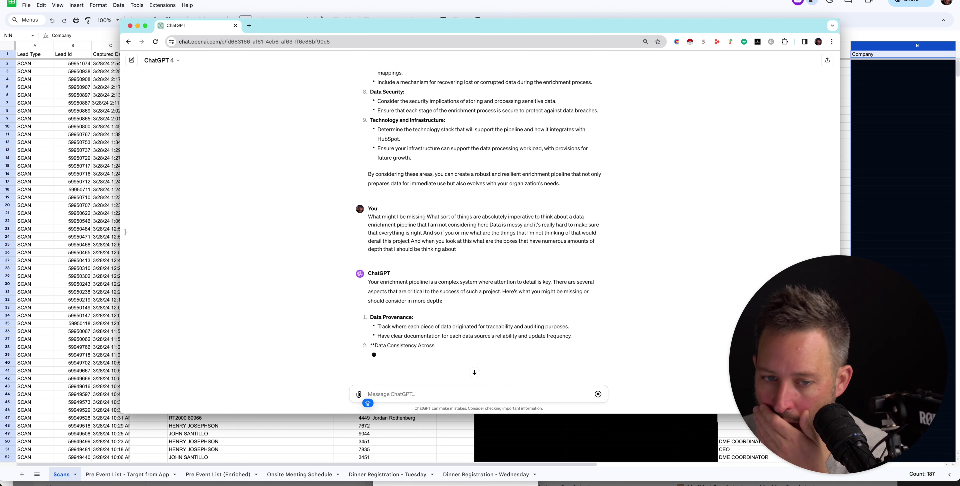
Step: Move the ChatGPT window off this screen, return to FigJam and duplicate the Unstructured Data box beneath Company Name (Cleaned) in “The Cleaner”
drag(373, 25, 959, 19)
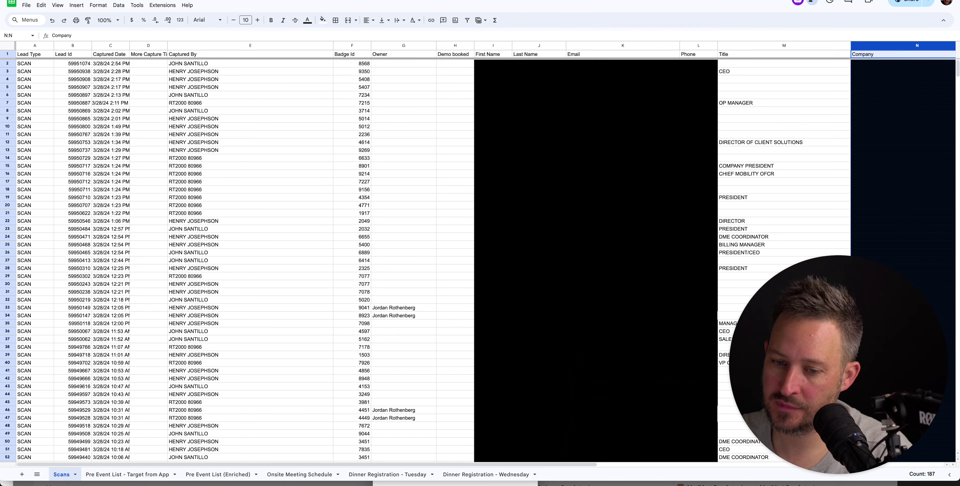
key(super+Tab)
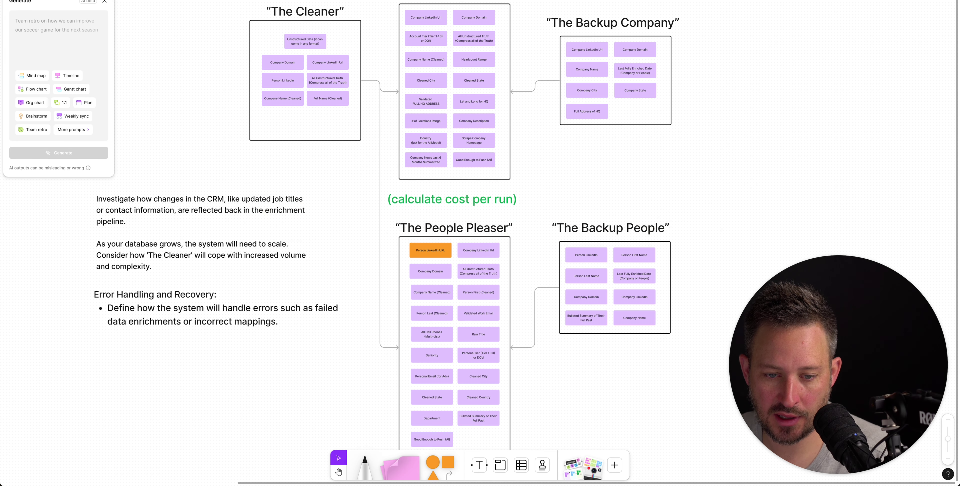
scroll(440, 242, right, 2)
scroll(440, 242, up, 1)
scroll(440, 242, left, 1)
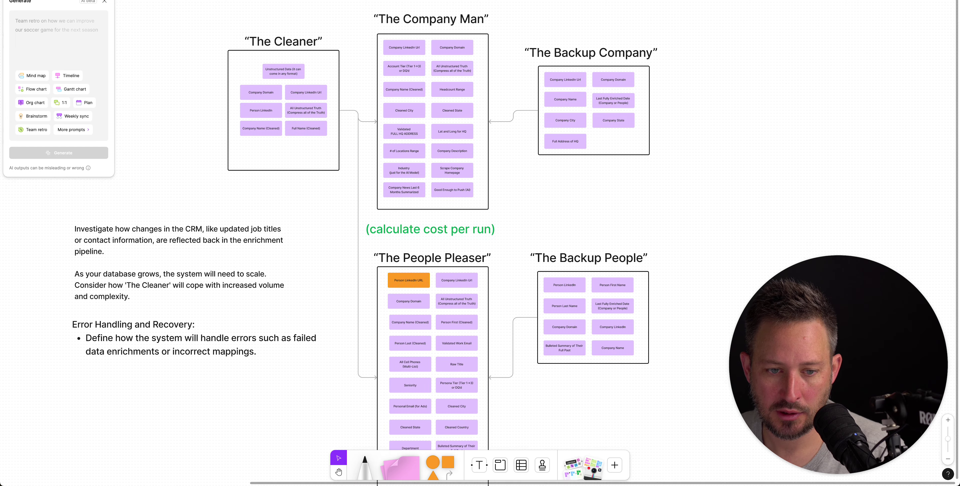
click(291, 69)
drag(290, 69, 267, 144)
Step: Relabel the duplicated Unstructured Data box in “The Cleaner” "List Source (e.g. Event)"
double_click(267, 138)
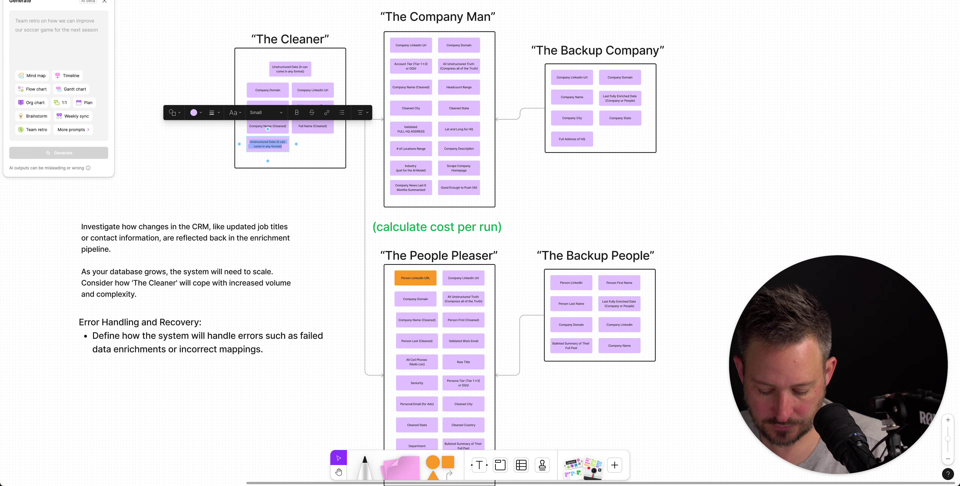
key(BackSpace)
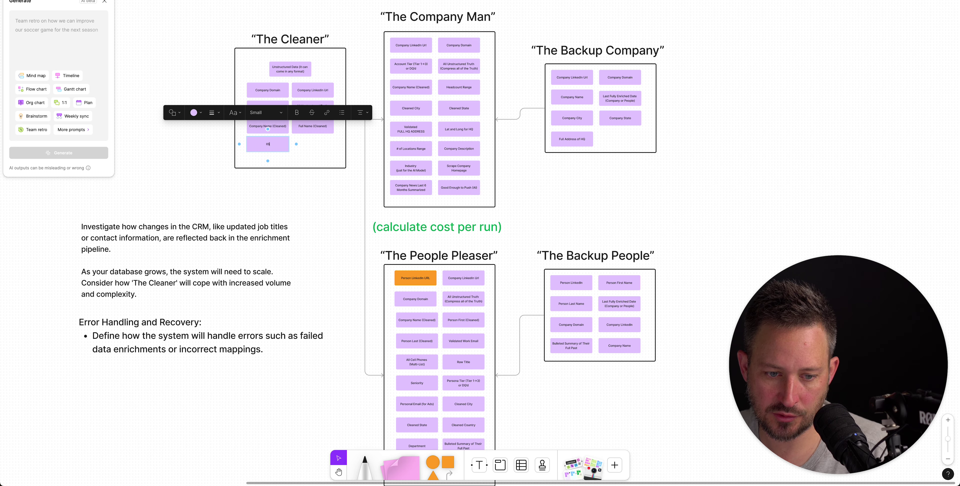
text(List Source ()
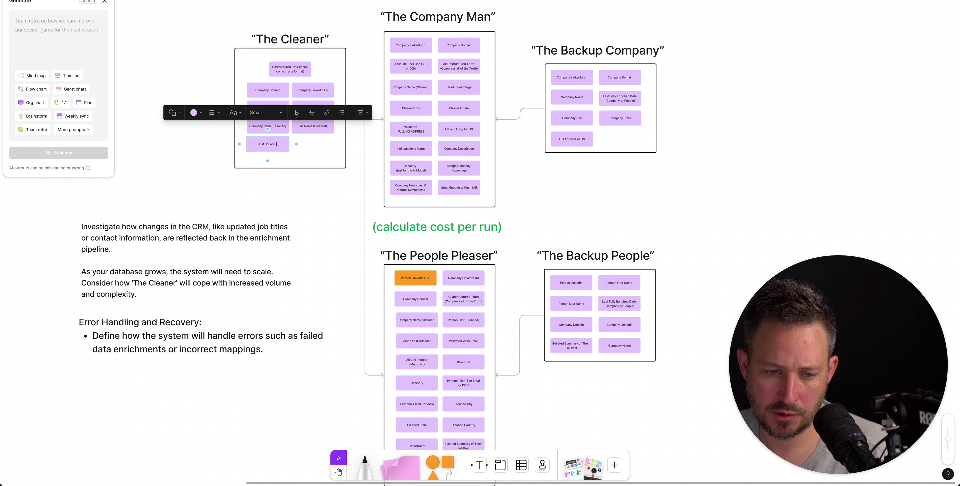
text(e.g. Event))
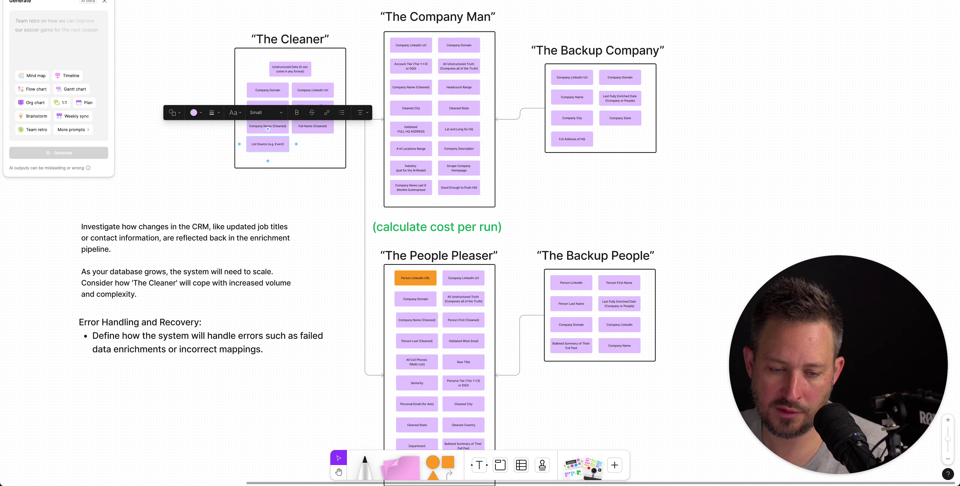
key(Escape)
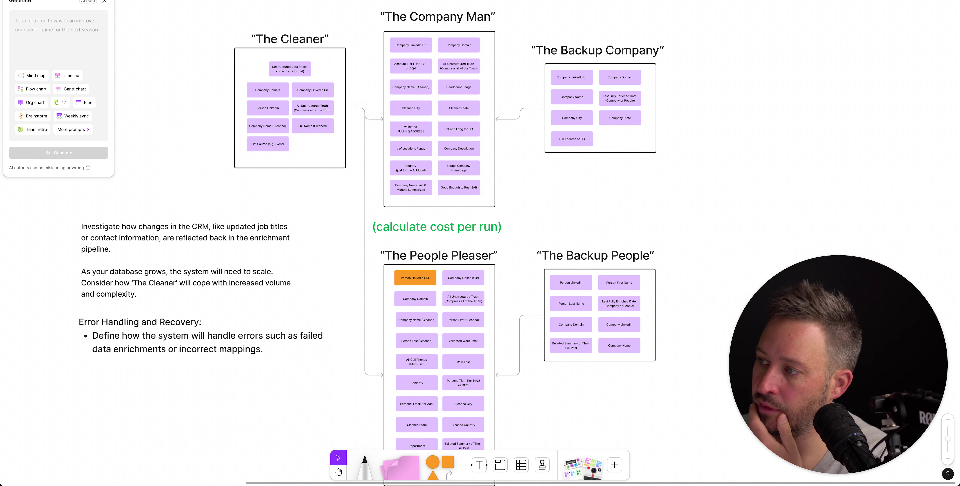